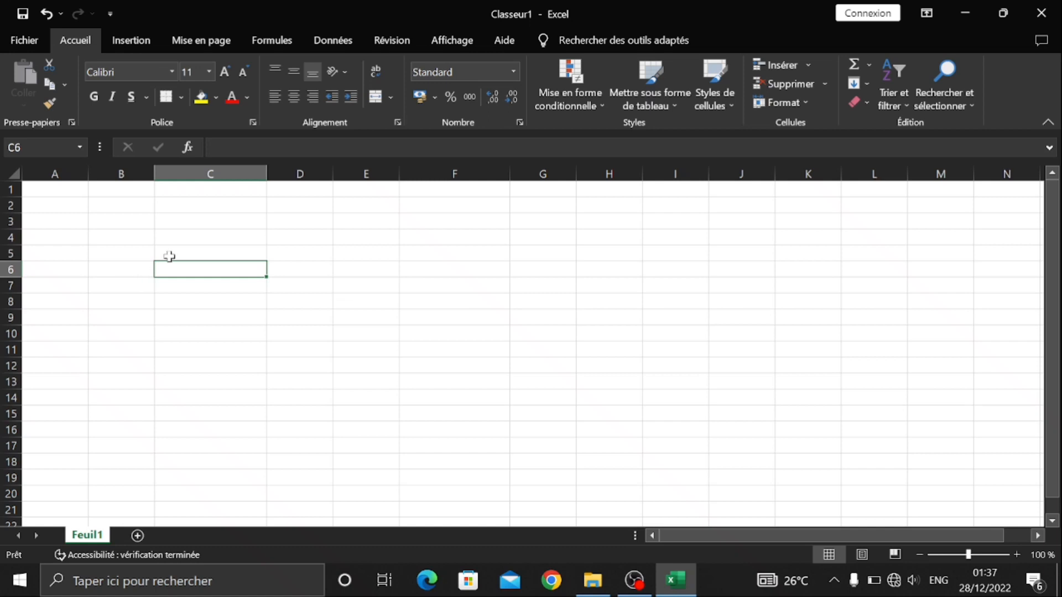
left_click(222, 192)
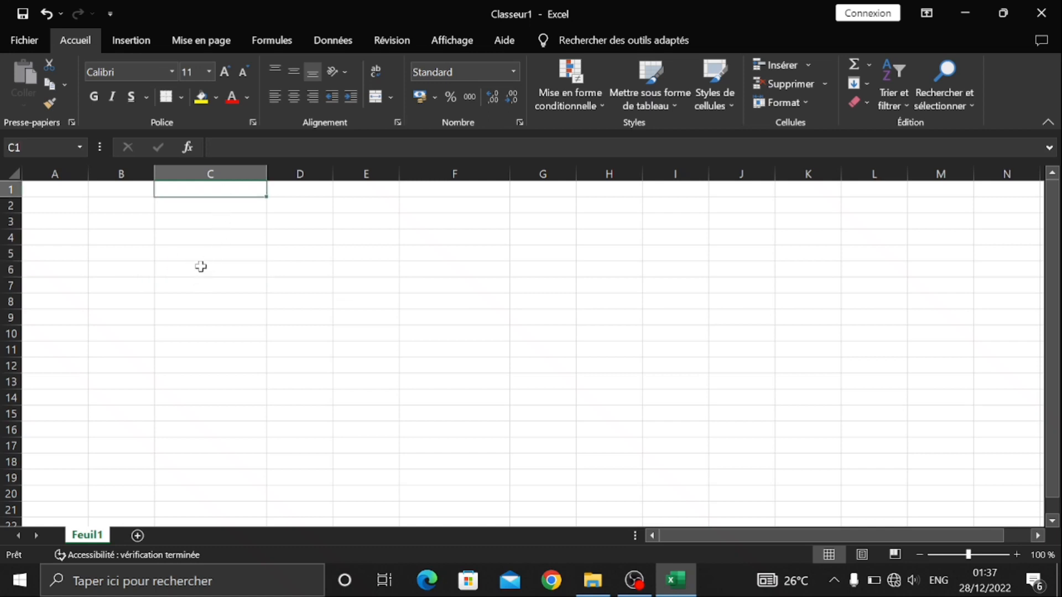
left_click(203, 266)
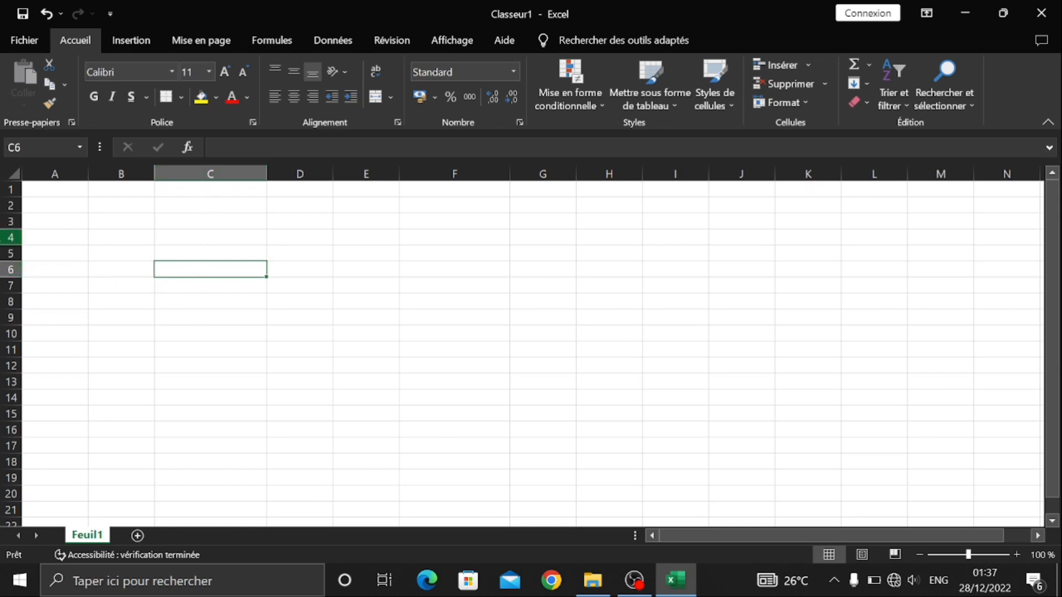
left_click(212, 174)
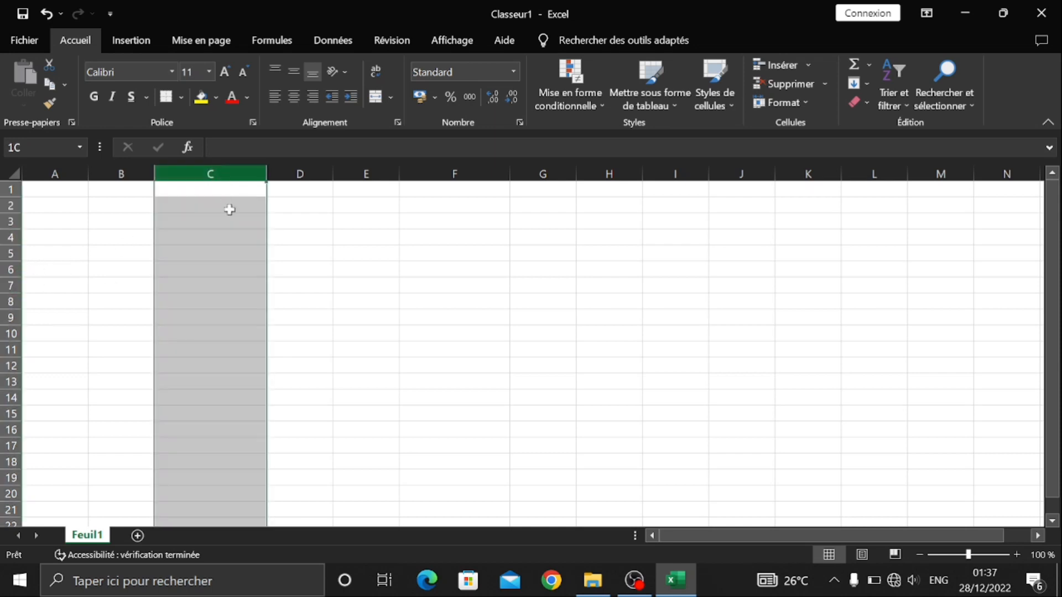
left_click_drag(223, 234, 204, 249)
left_click(224, 191)
left_click(225, 176)
left_click(29, 274)
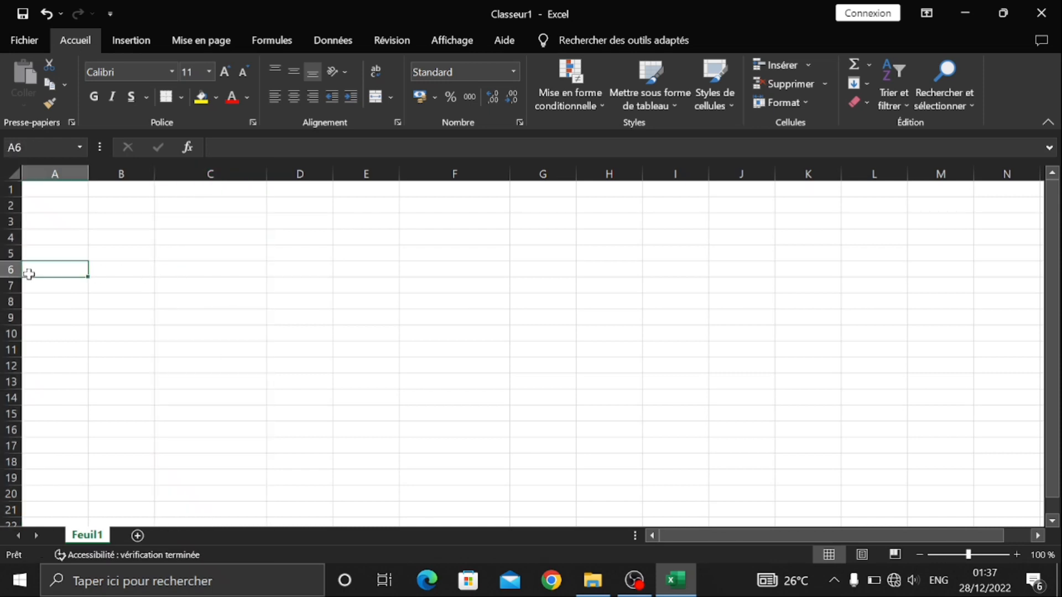
left_click(211, 272)
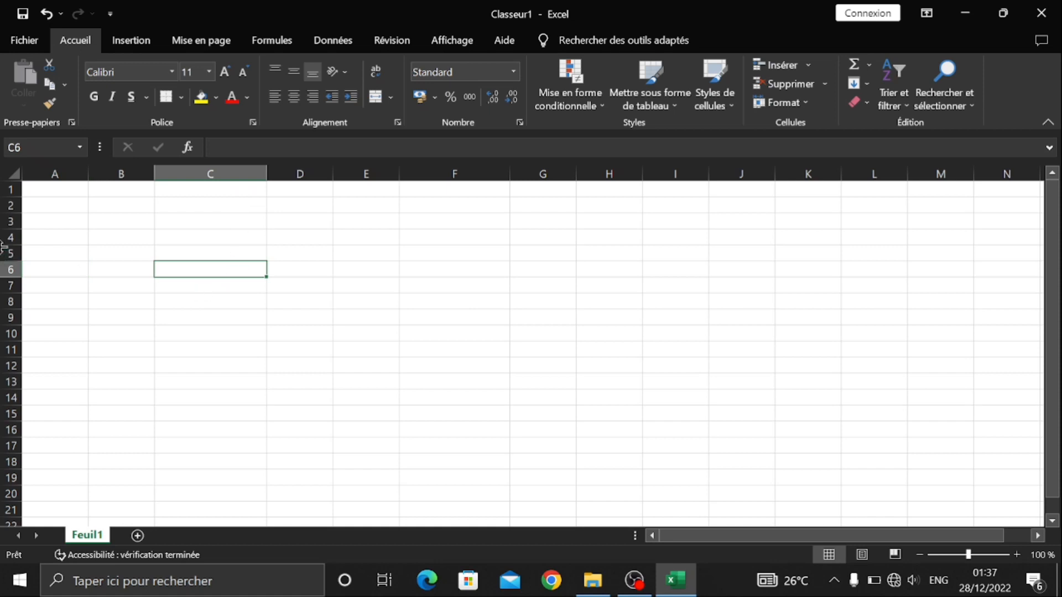
left_click(133, 238)
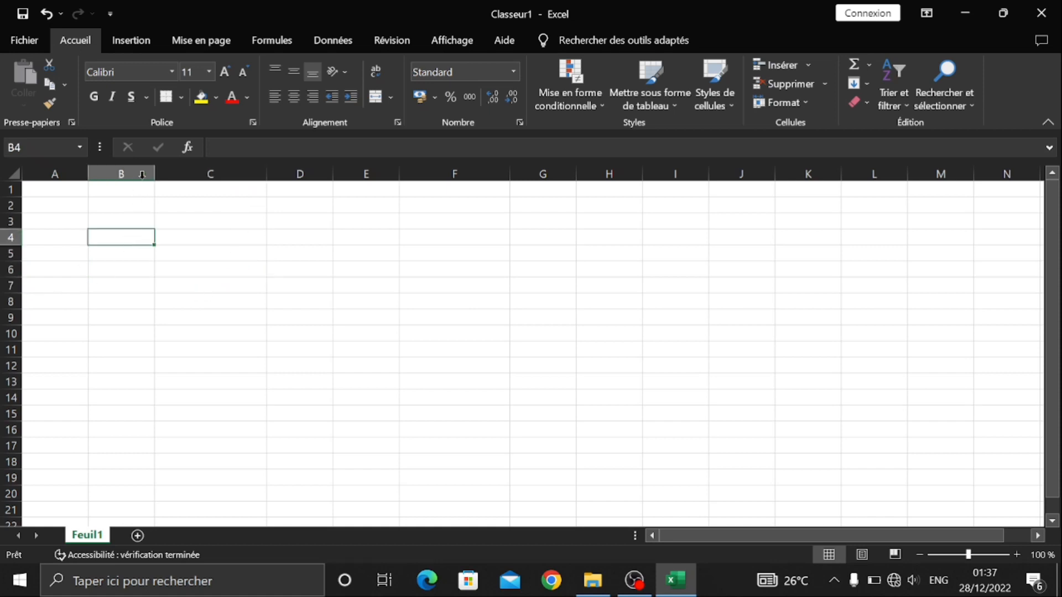
left_click(42, 148)
left_click(164, 256)
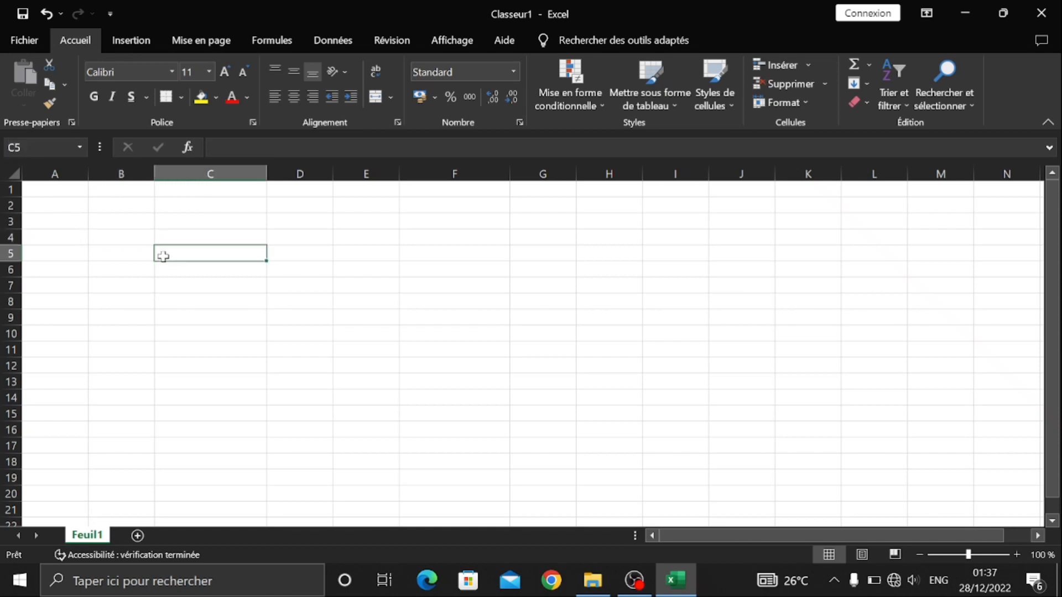
left_click(252, 320)
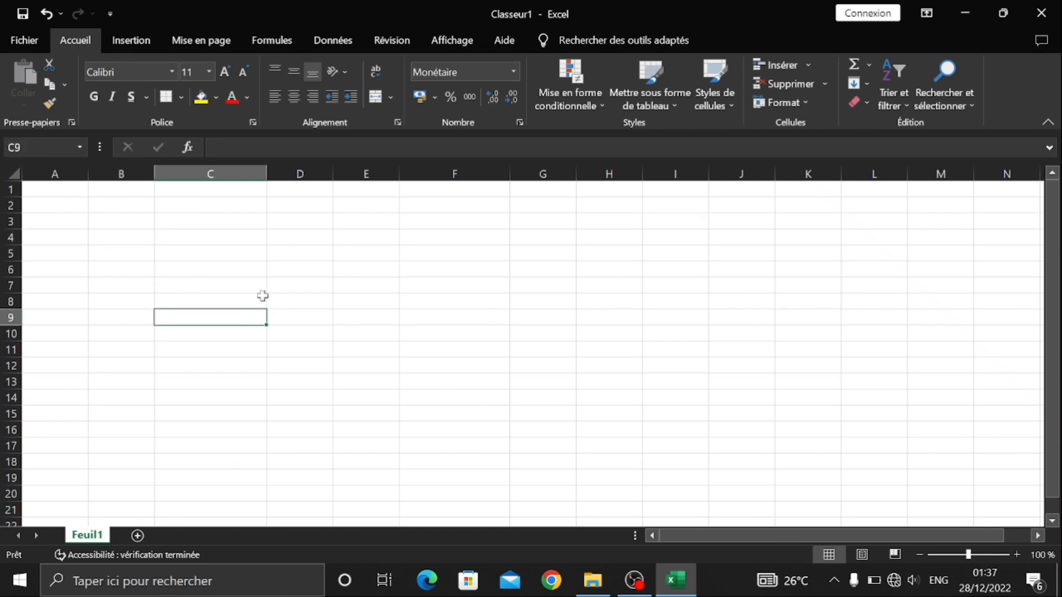
Step: Enter the heading "nom de l'eleve" in cell C3
left_click(204, 221)
key("F2")
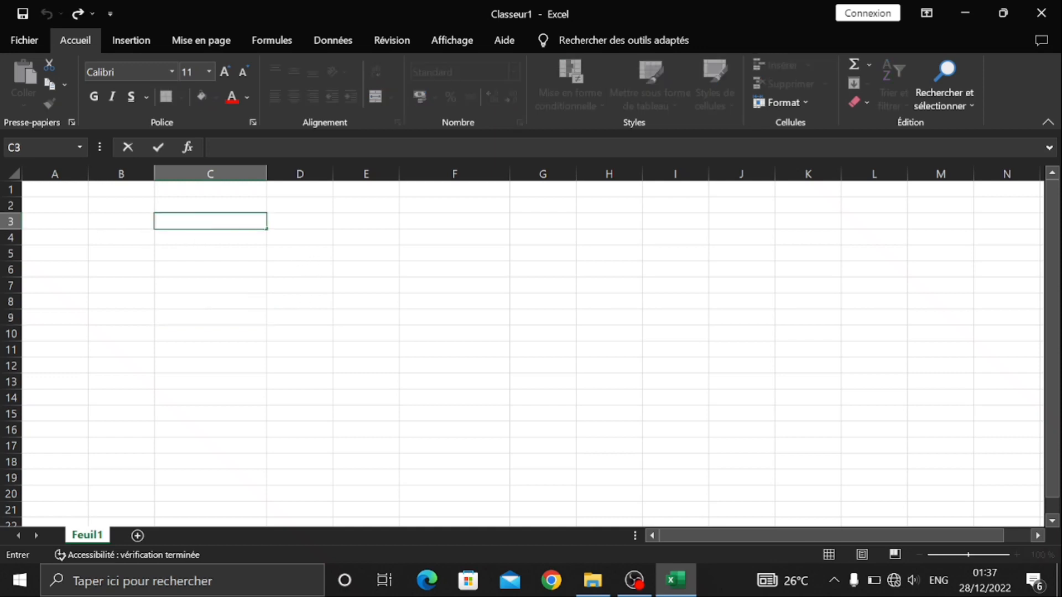
type("nom de l")
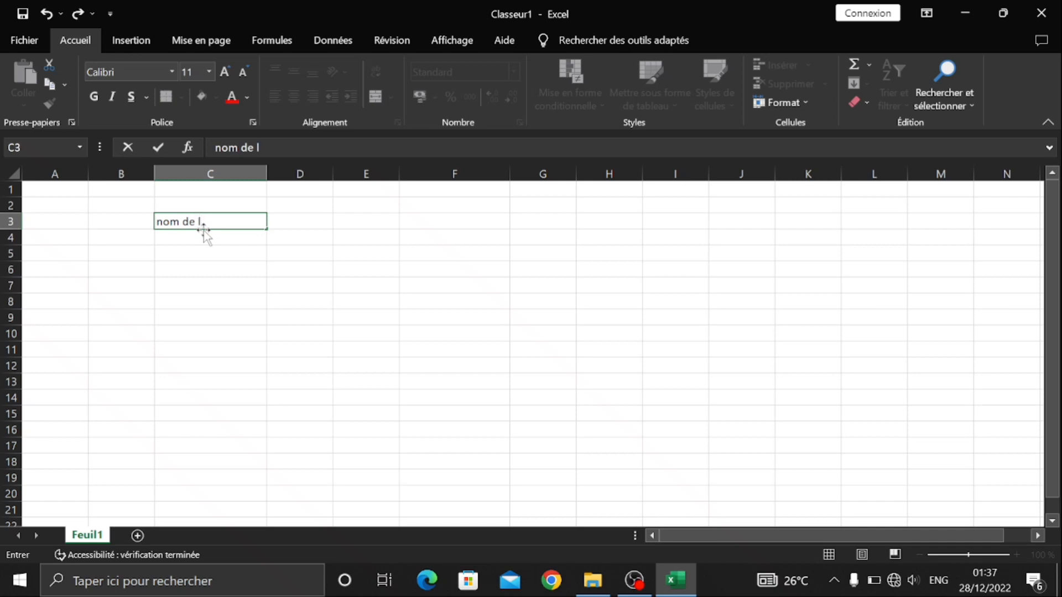
type("'eleve")
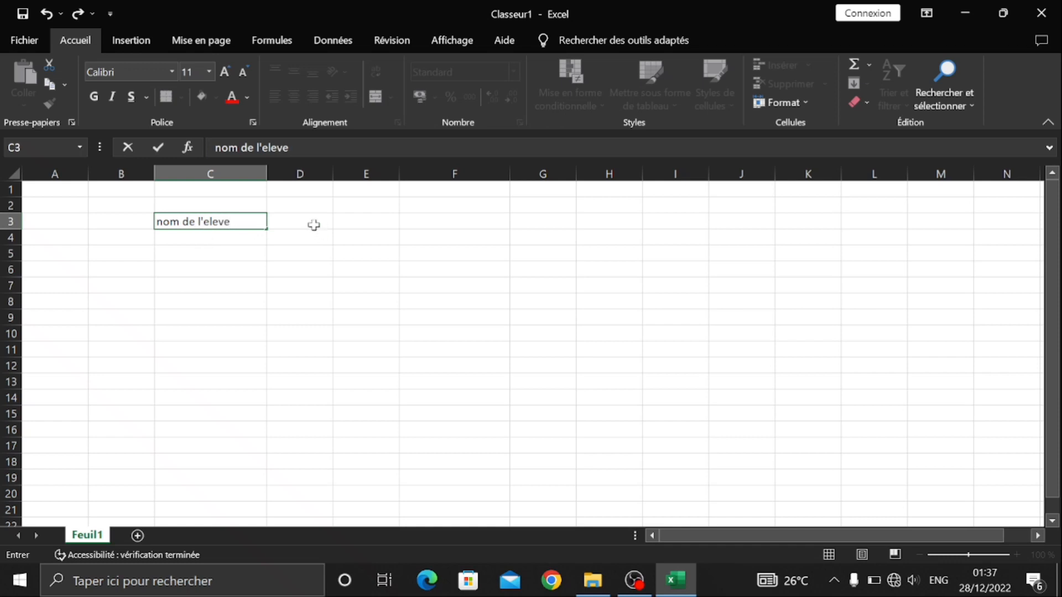
Step: Enter the heading "matricule de l'eleve" in cell D3, beside the student name heading
left_click(313, 224)
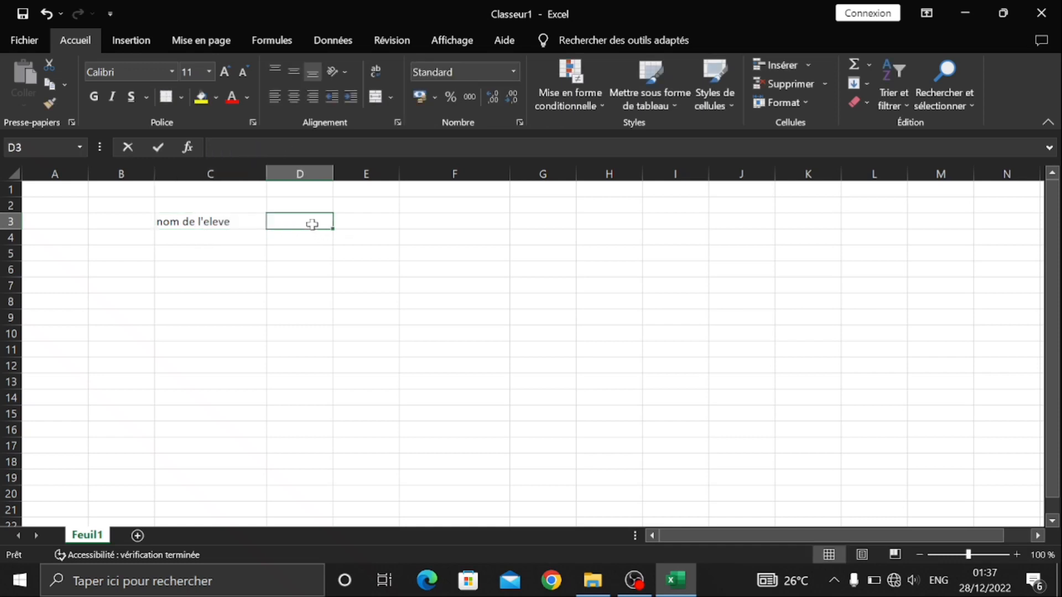
type("m")
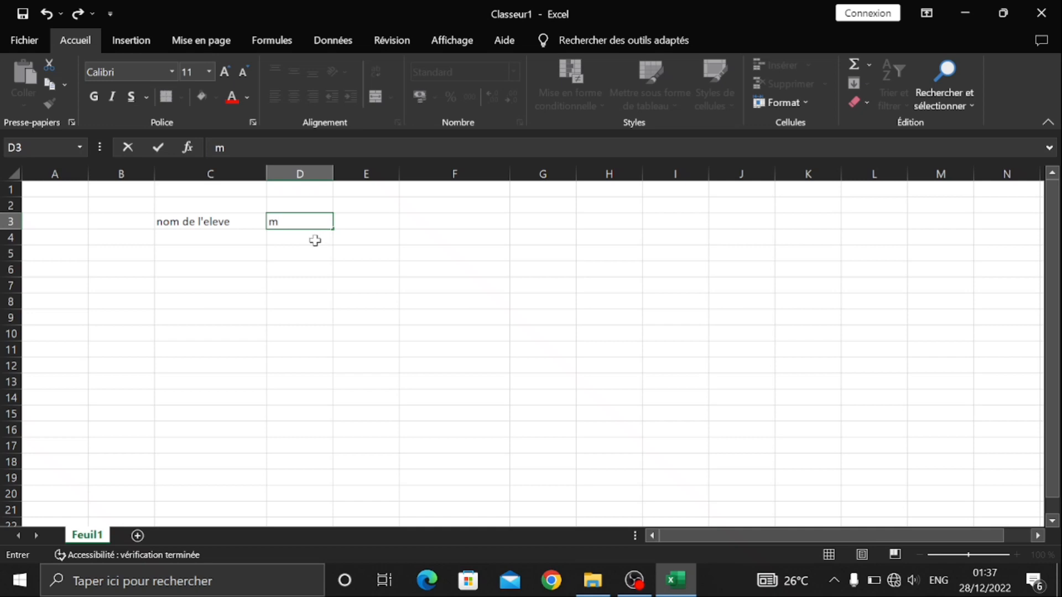
type("atricule de")
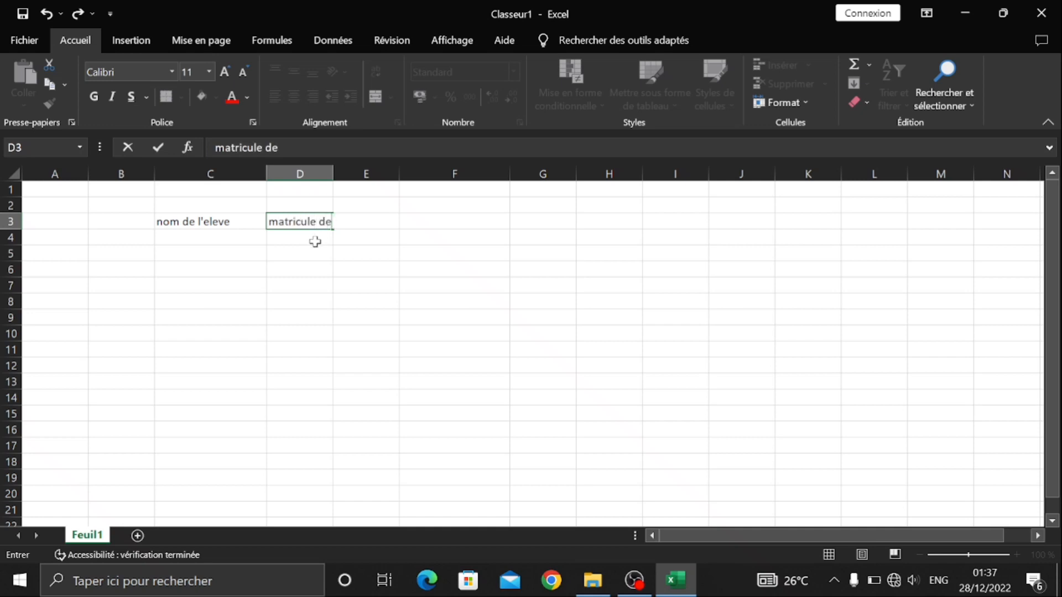
type(" l'eleve")
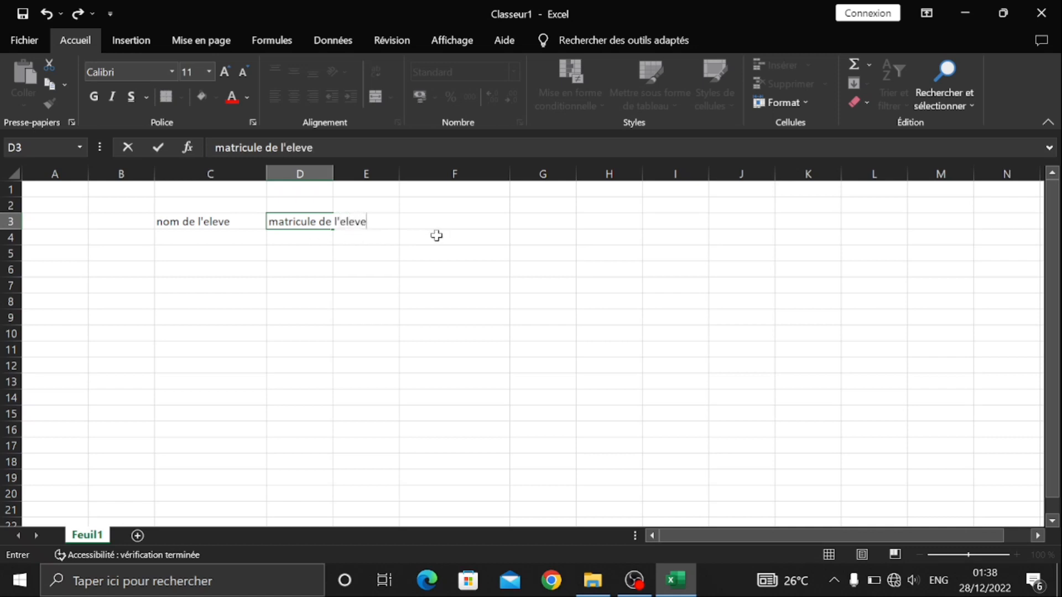
key("F2")
left_click(367, 269)
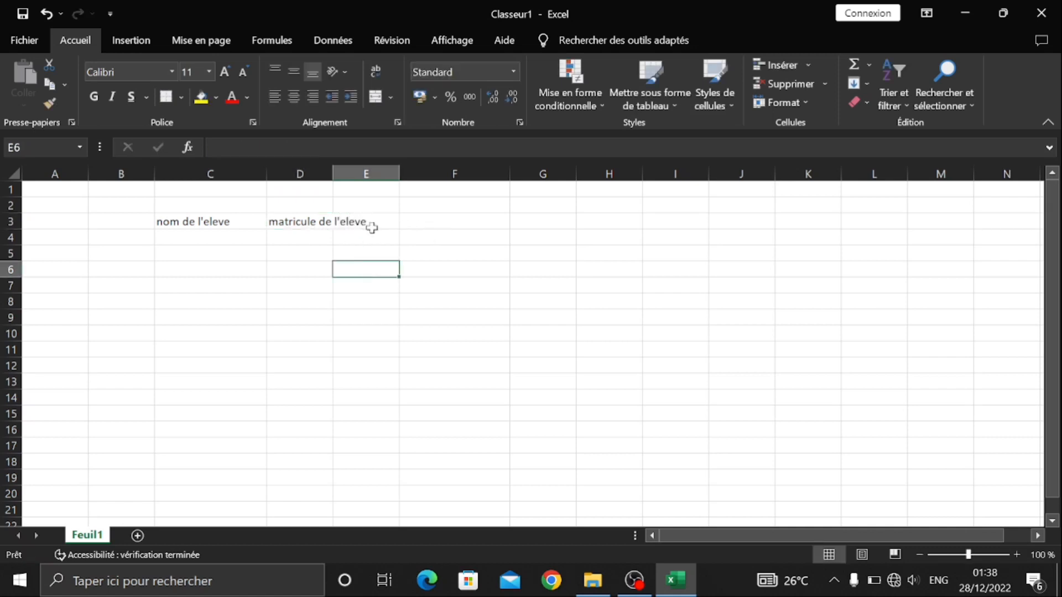
Step: Enter the heading "note de l'eleve" in cell E3
left_click(371, 223)
type("note")
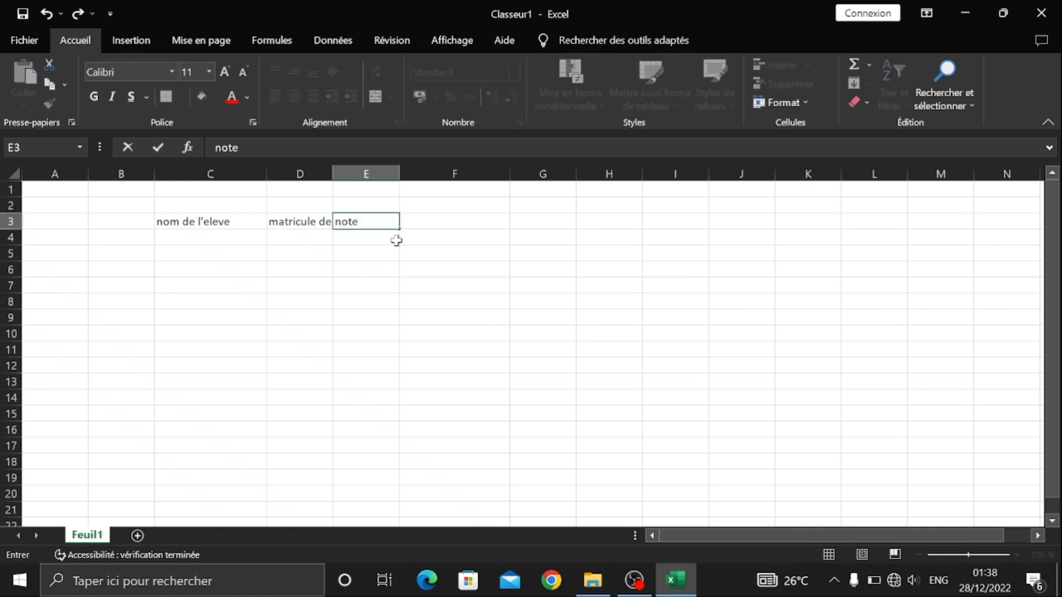
type(" de l'eleve")
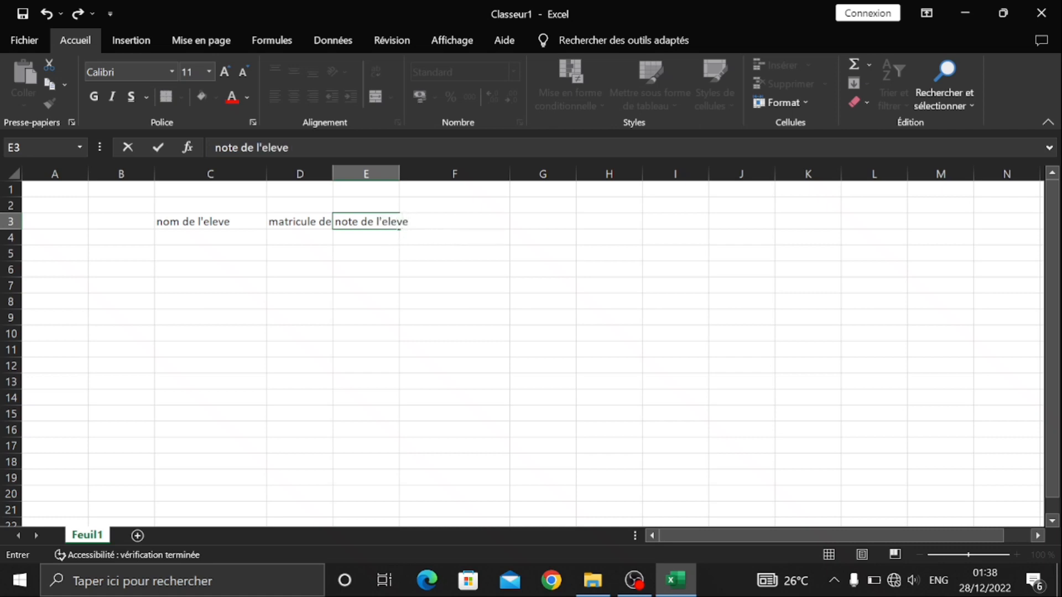
left_click(422, 223)
left_click(425, 251)
Step: Enter the heading "adresse de l'eleve" in cell F3
double_click(428, 226)
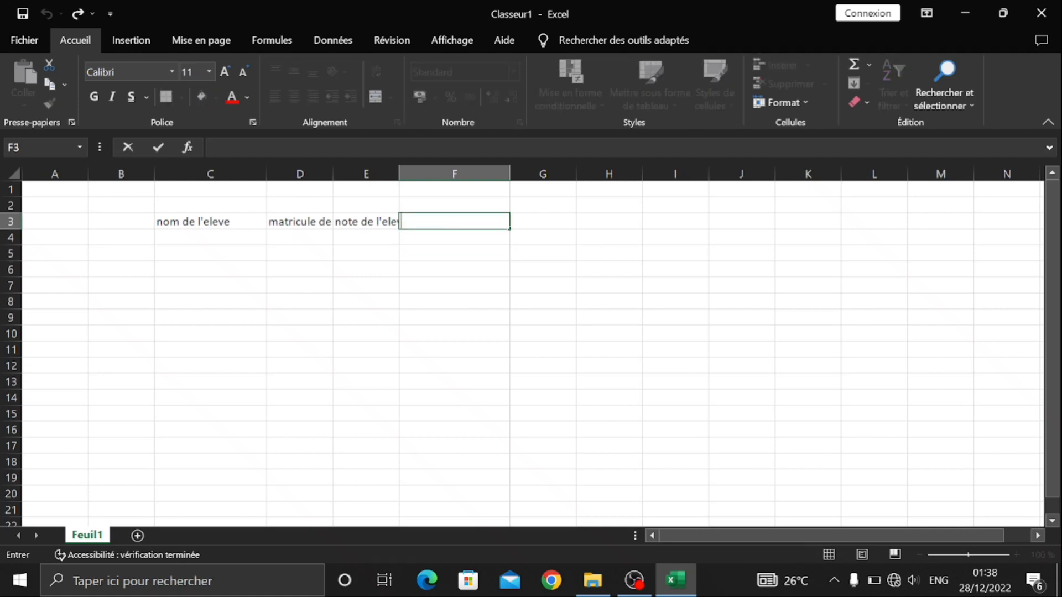
type("adresse")
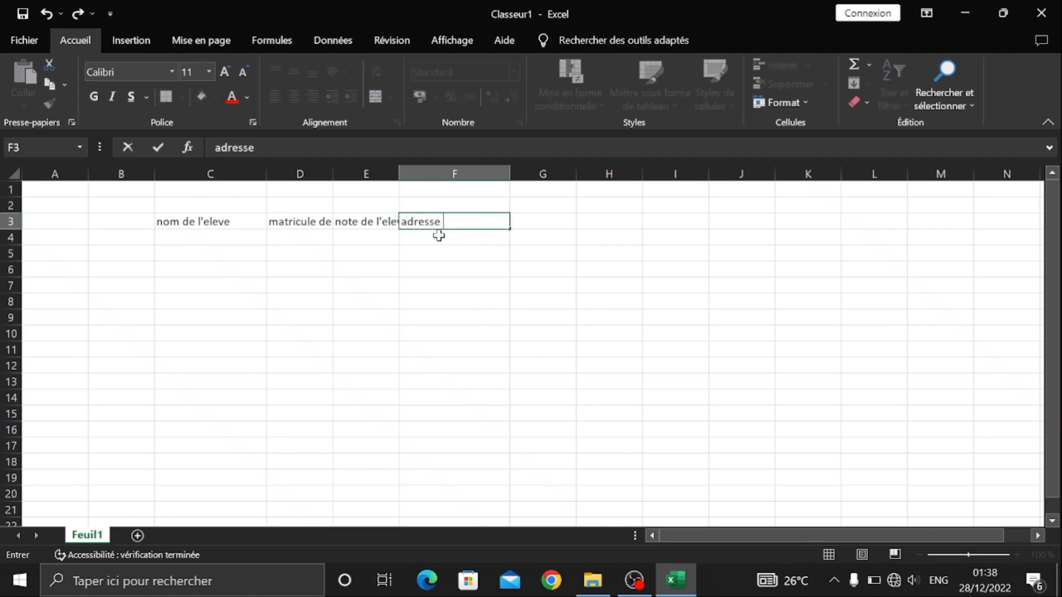
type(" de l'eleve")
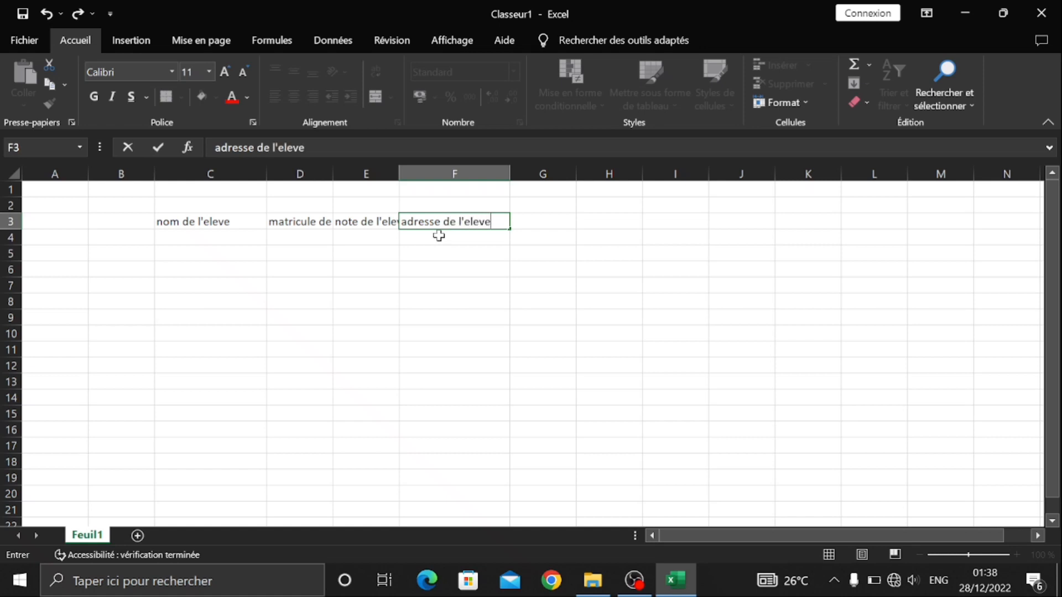
Step: Enter the heading "boite postale" in cell G3 as the last column of the header row
left_click(565, 224)
type("b")
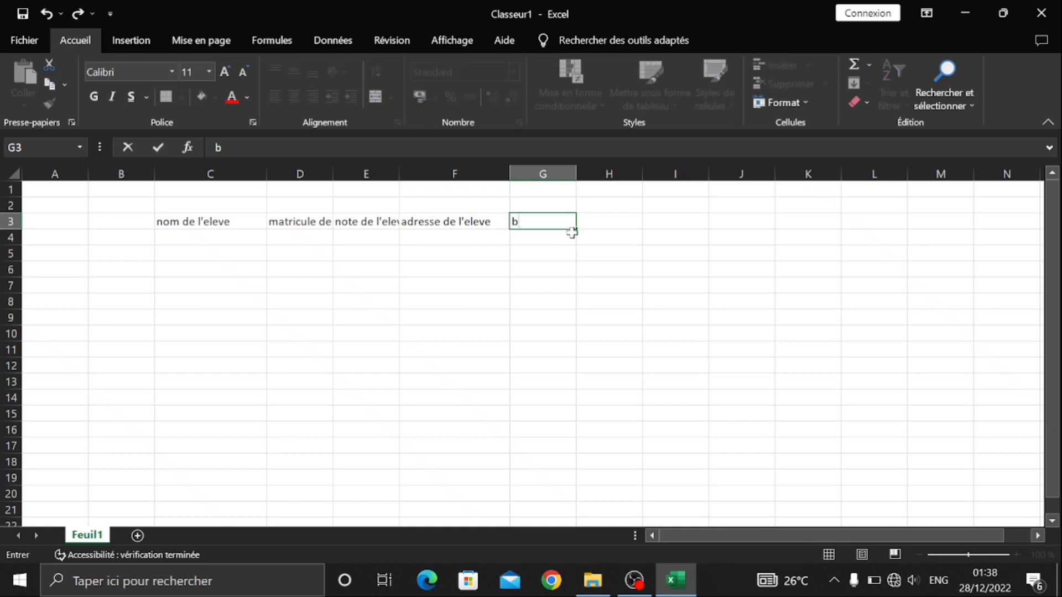
type("i")
type("o")
type("te")
type(" pos")
type("tale")
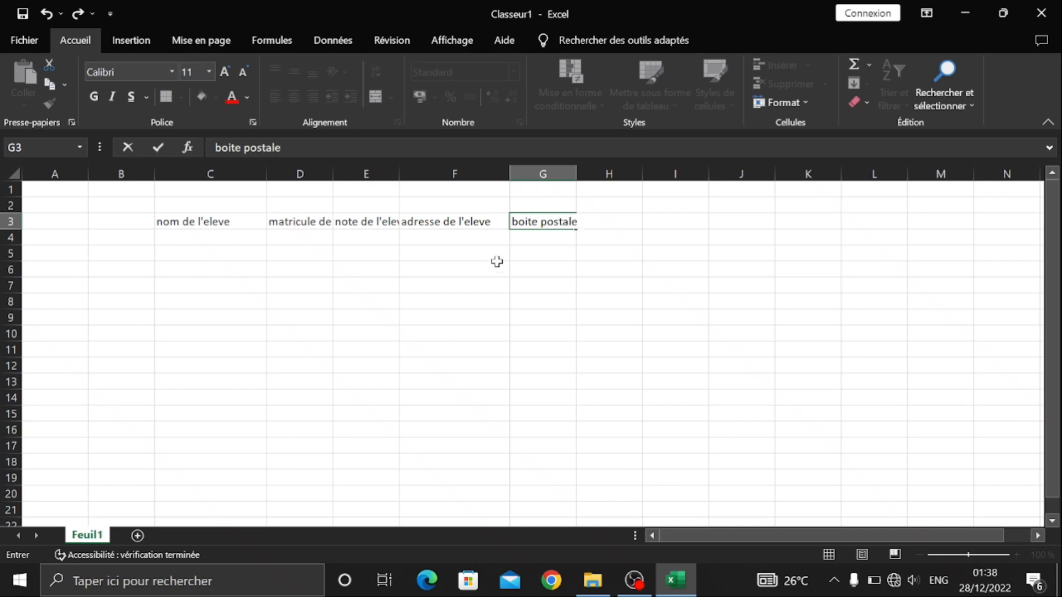
left_click(481, 264)
left_click(11, 205)
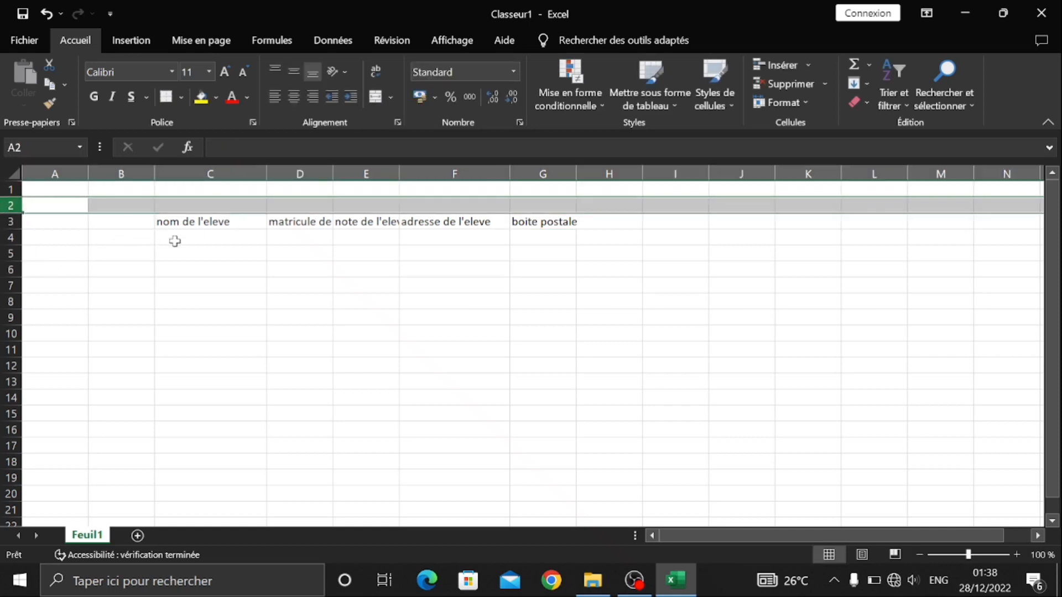
left_click(206, 249)
left_click(308, 265)
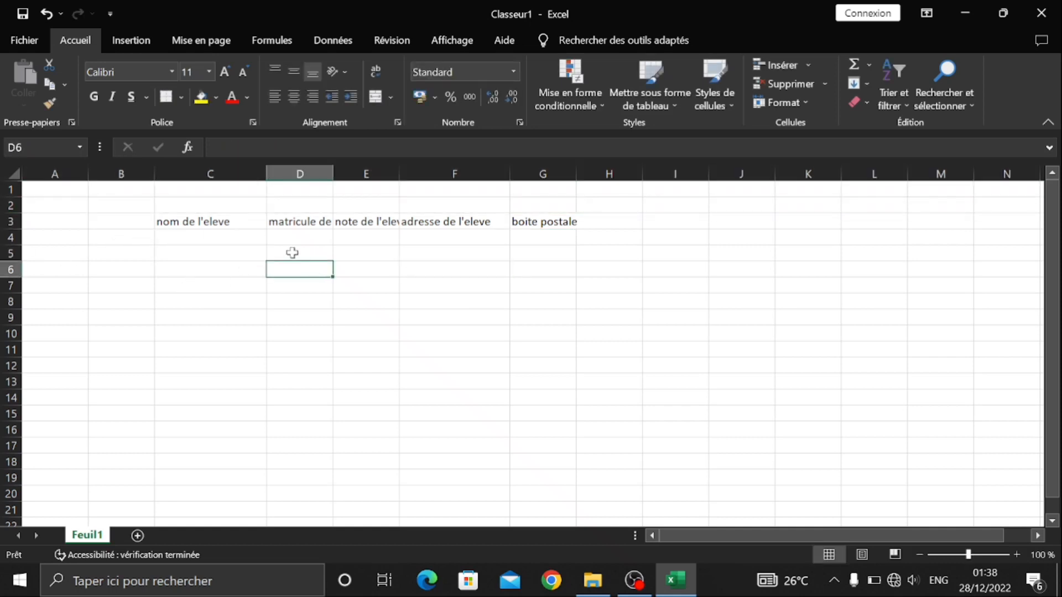
left_click(291, 251)
left_click(217, 247)
left_click(249, 236)
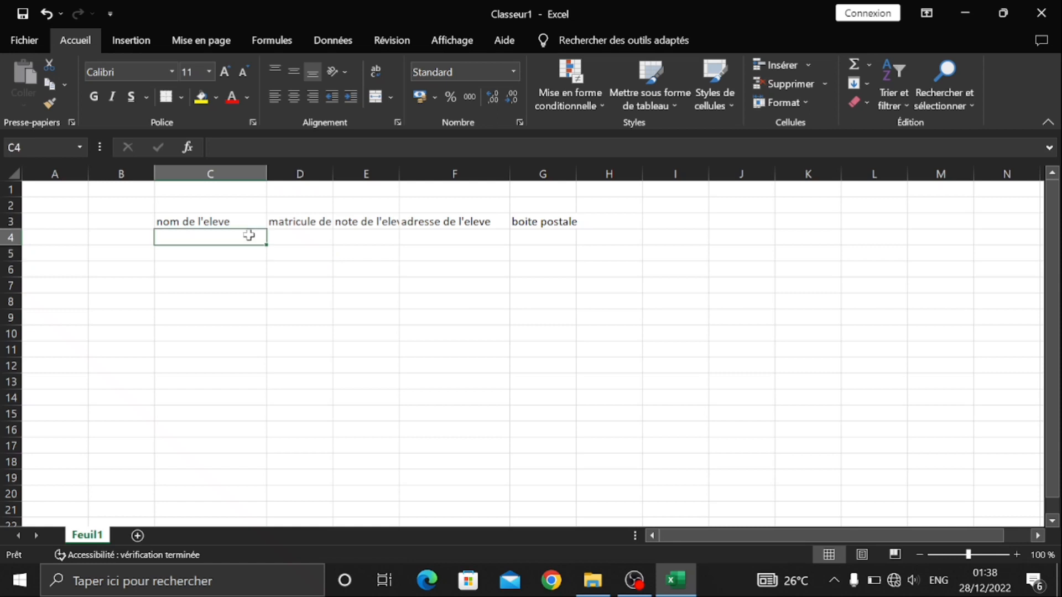
left_click(299, 238)
left_click(352, 242)
left_click(449, 250)
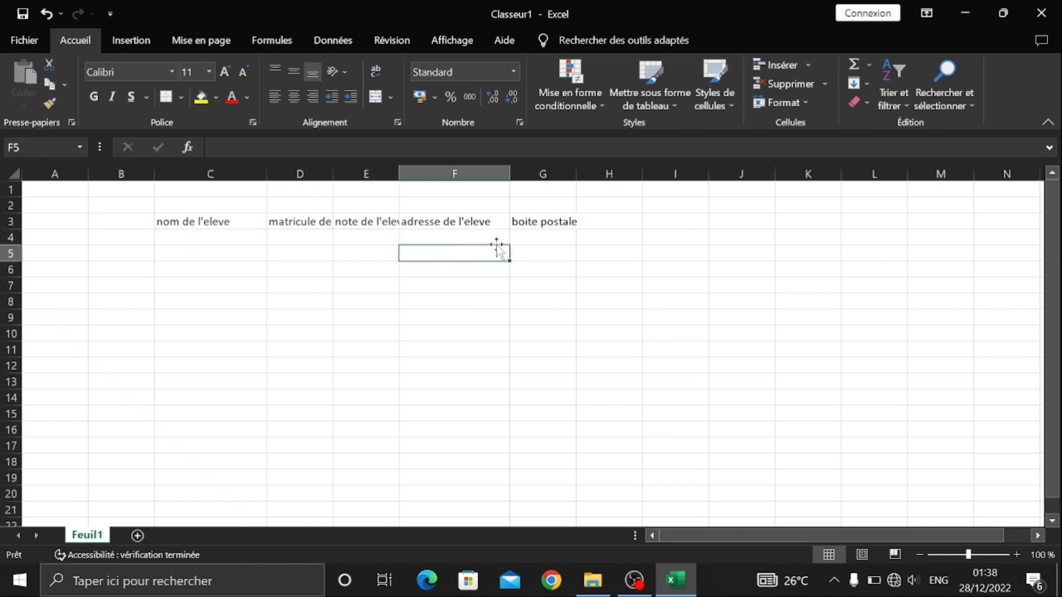
left_click(538, 241)
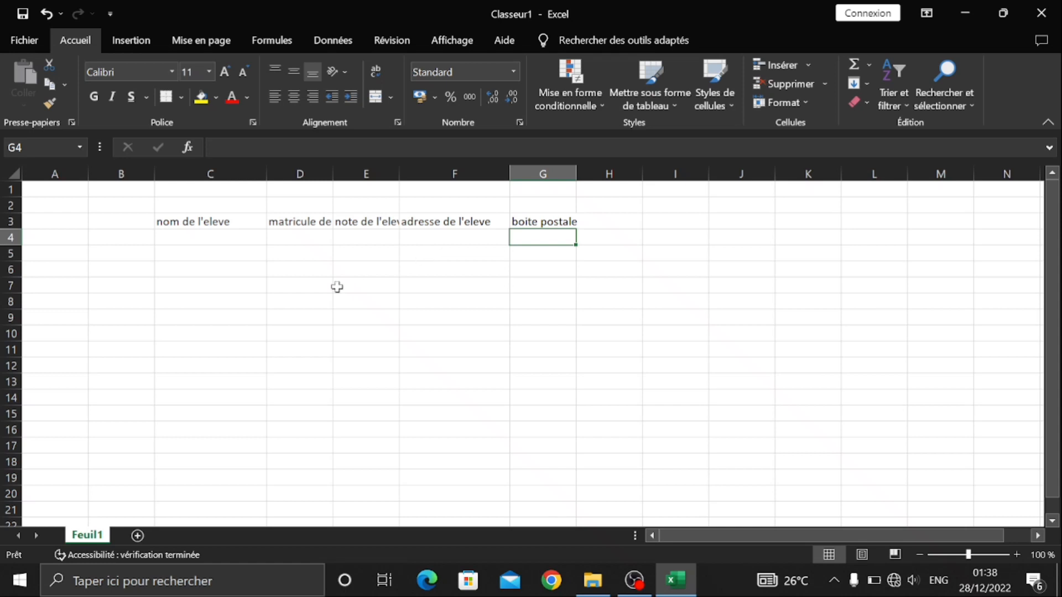
left_click(239, 224)
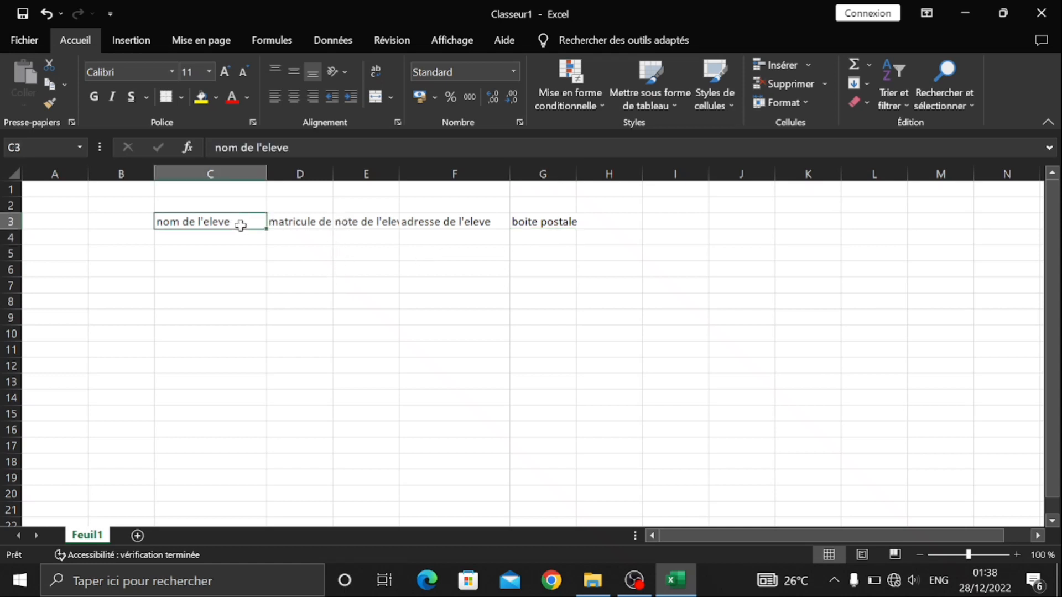
left_click(321, 222)
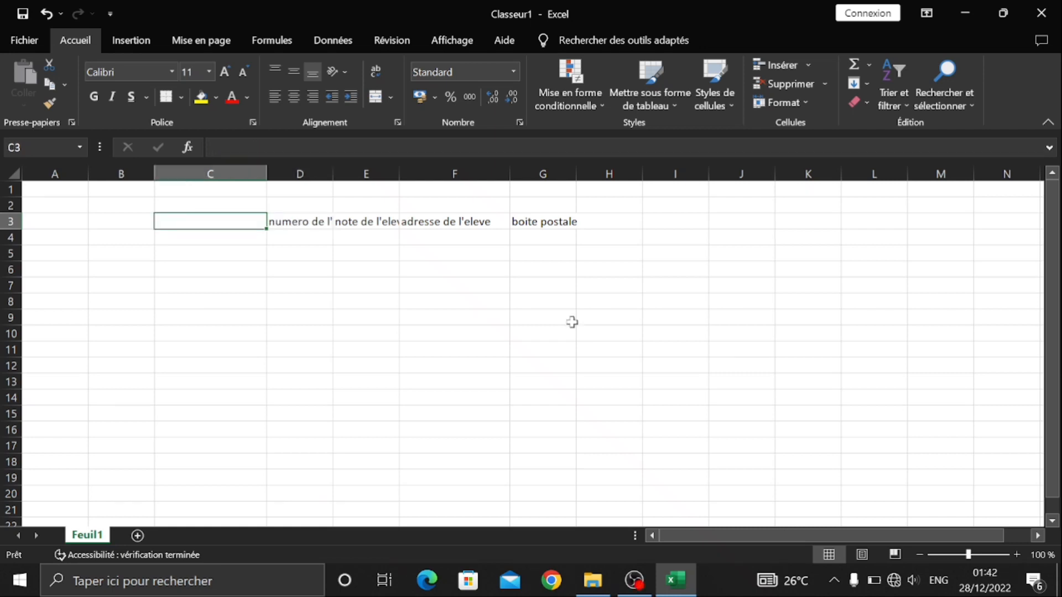
Step: Undo the deletion of the heading "nom de l'eleve" in cell C3
key("ctrl+z")
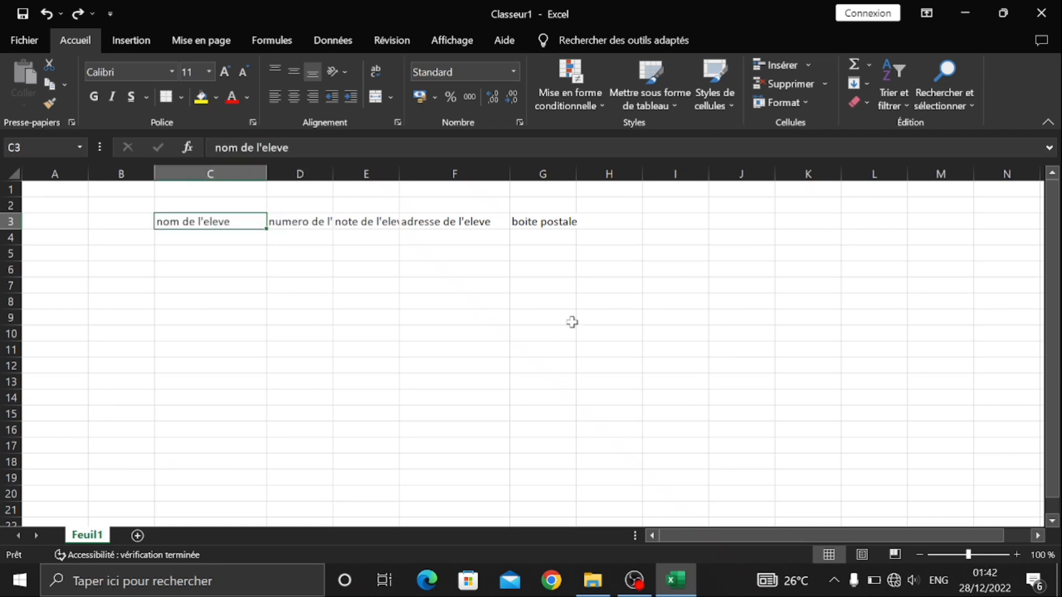
left_click(291, 256)
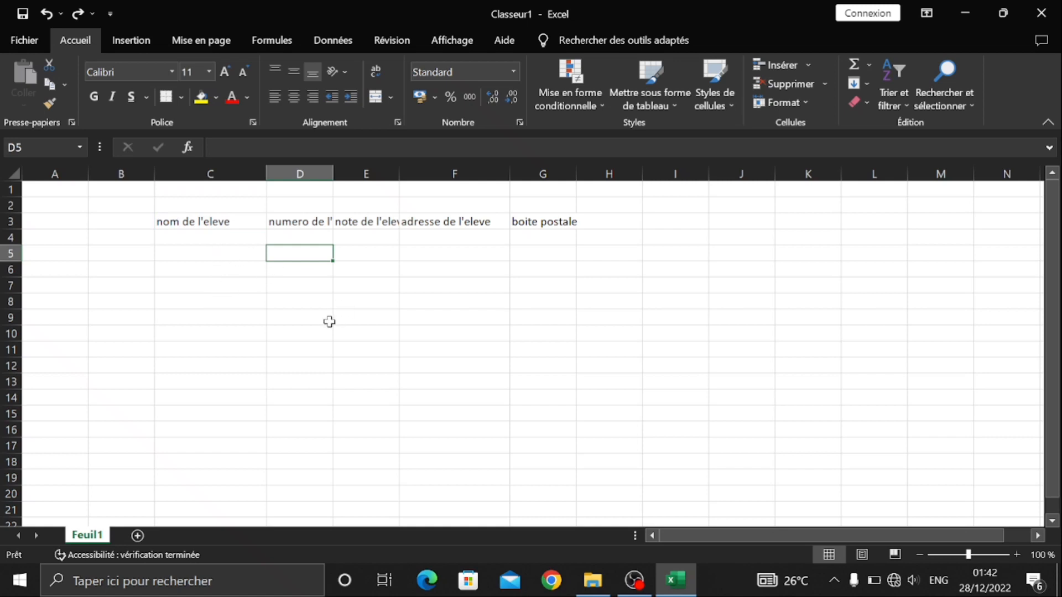
left_click(303, 224)
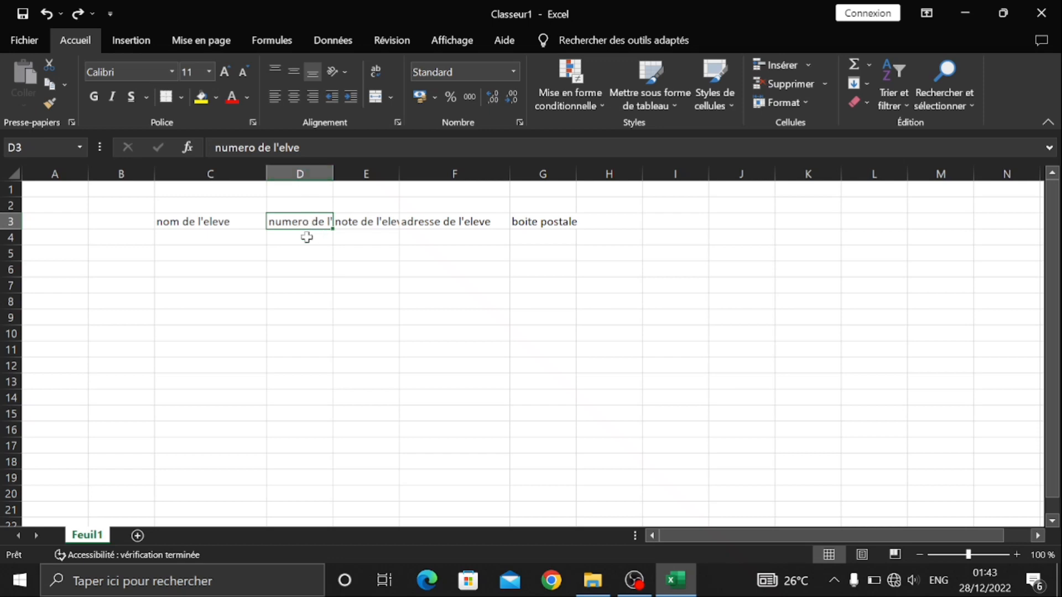
left_click(312, 244)
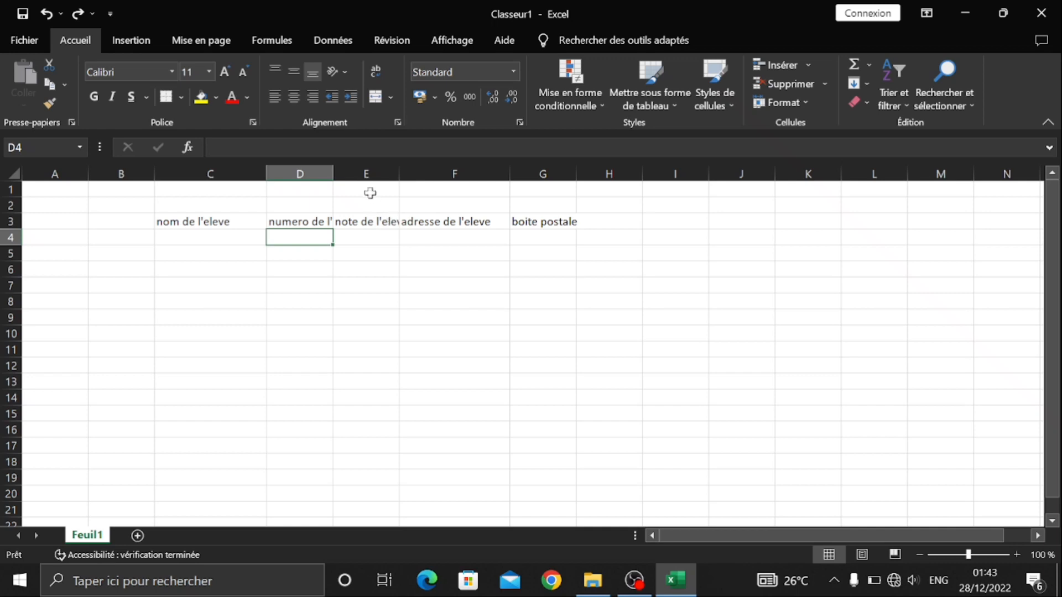
left_click(374, 223)
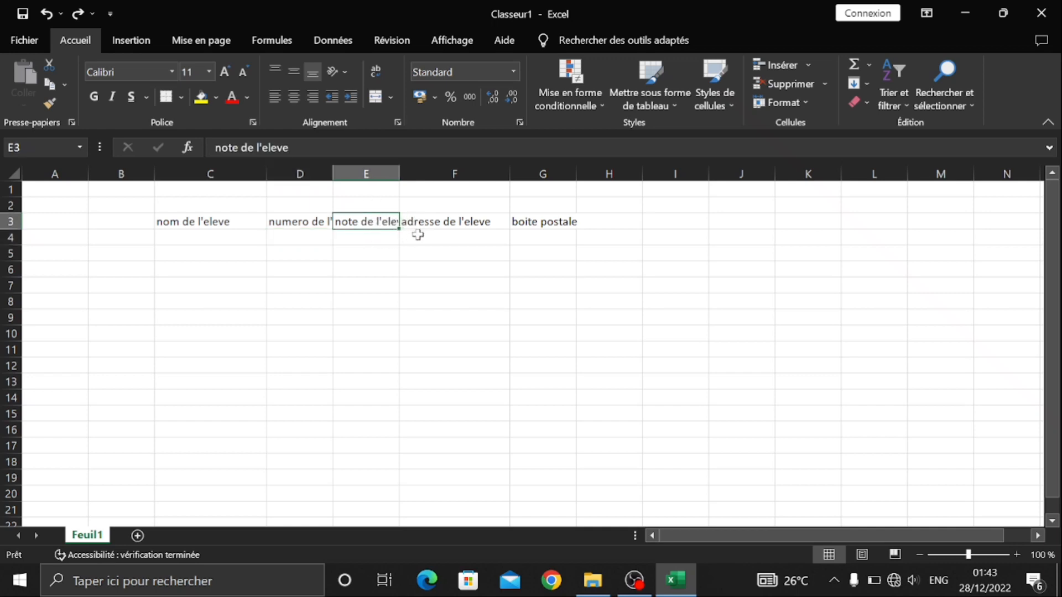
Step: AutoFit columns D and E to the width of their headings in row 3
left_click(360, 269)
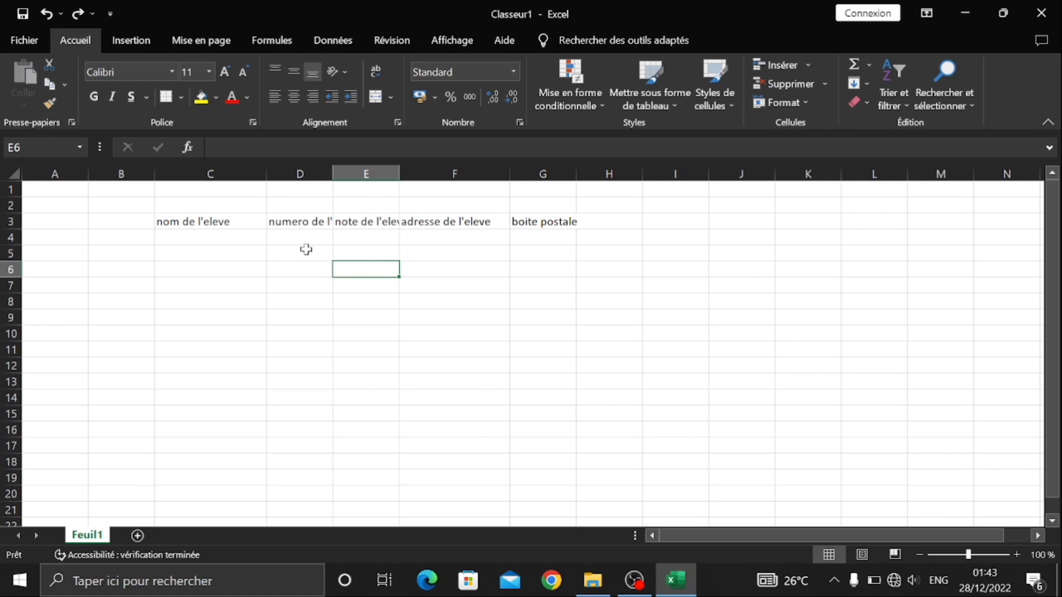
left_click(316, 224)
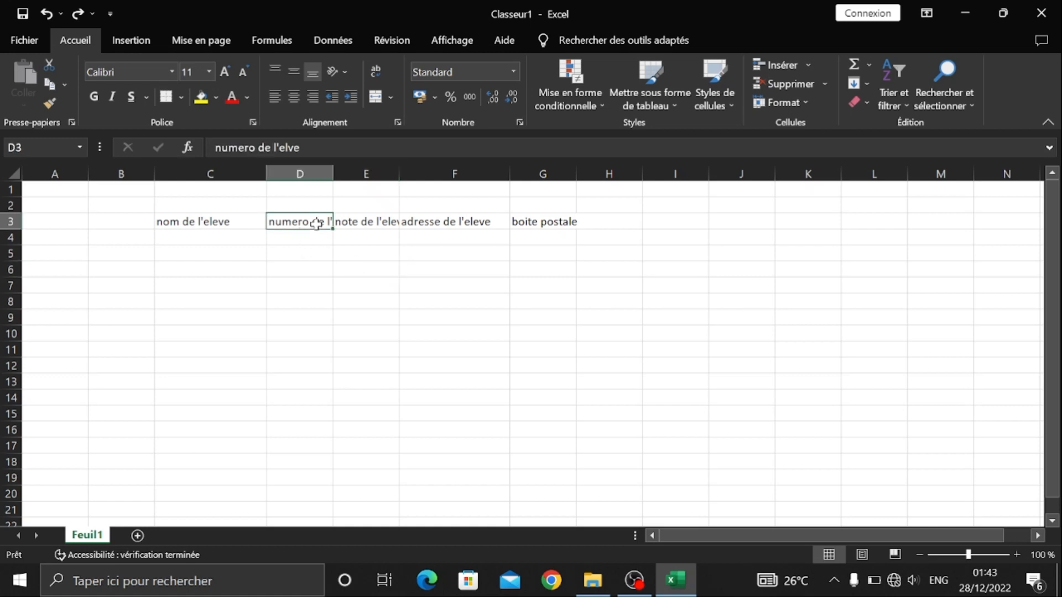
double_click(335, 174)
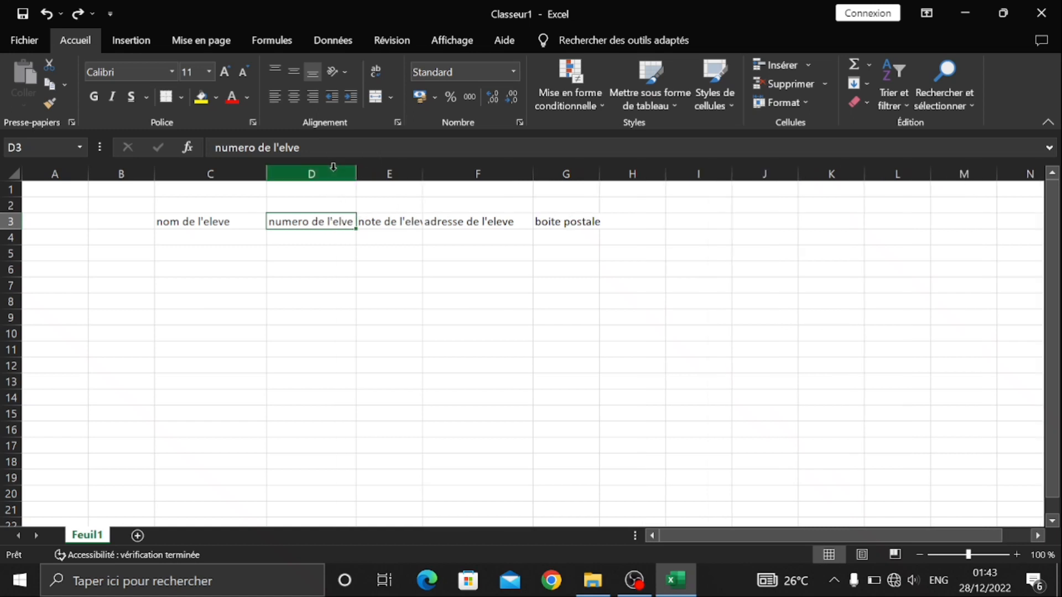
left_click(312, 252)
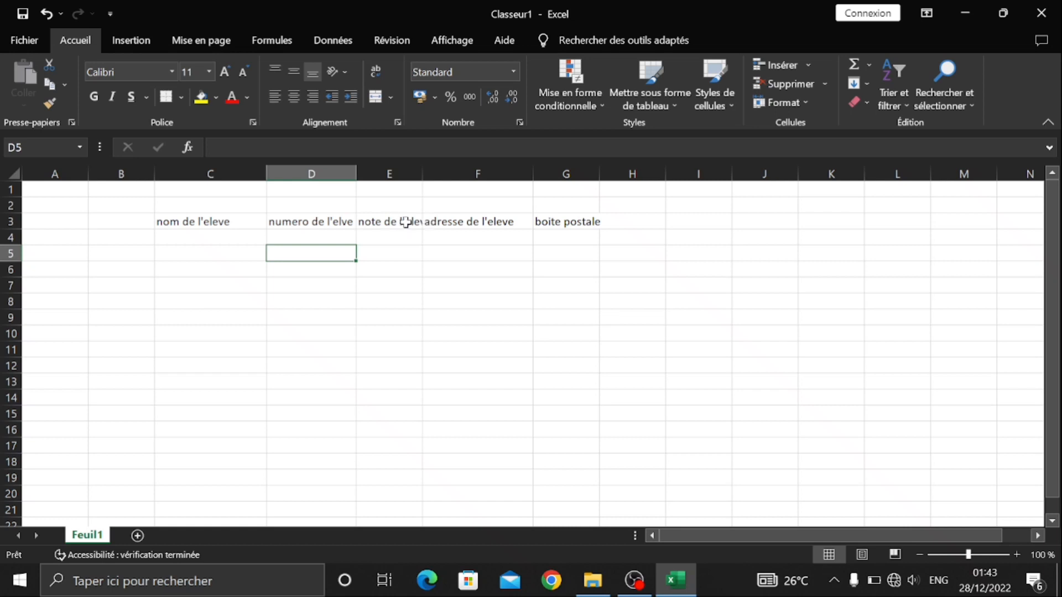
left_click(402, 223)
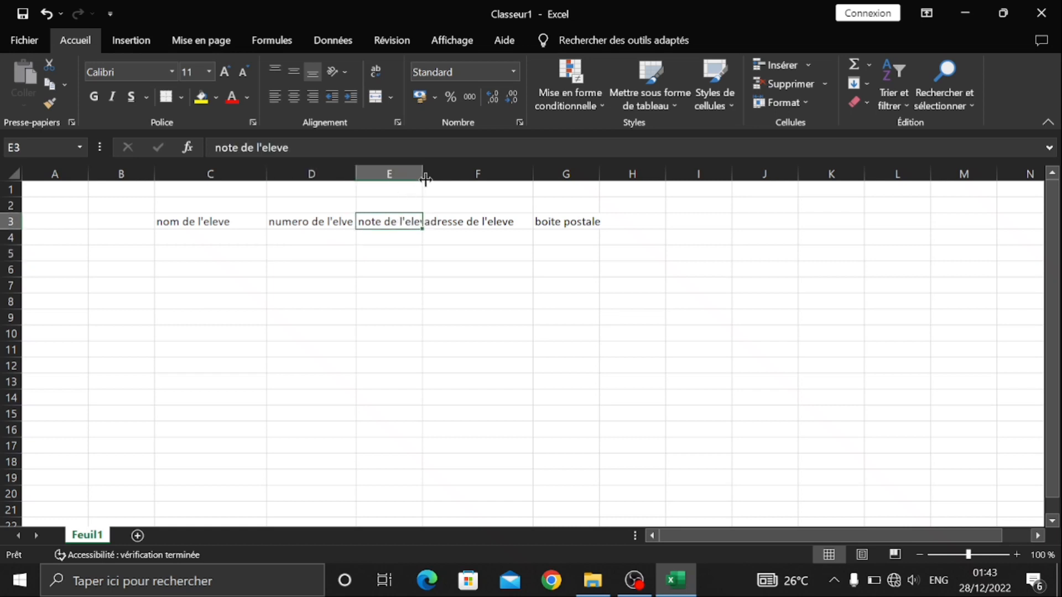
double_click(422, 173)
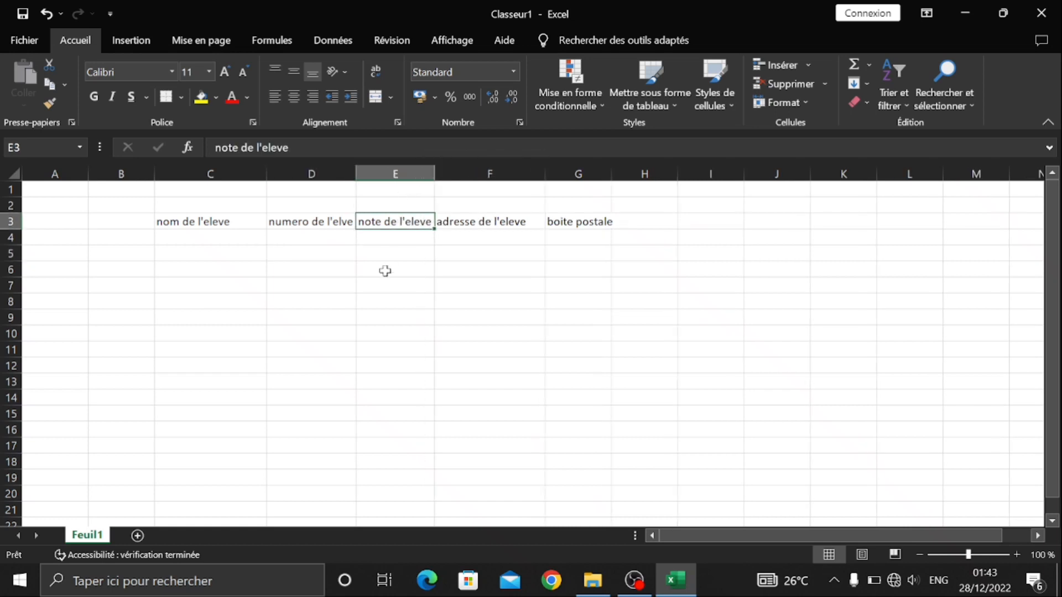
left_click(384, 270)
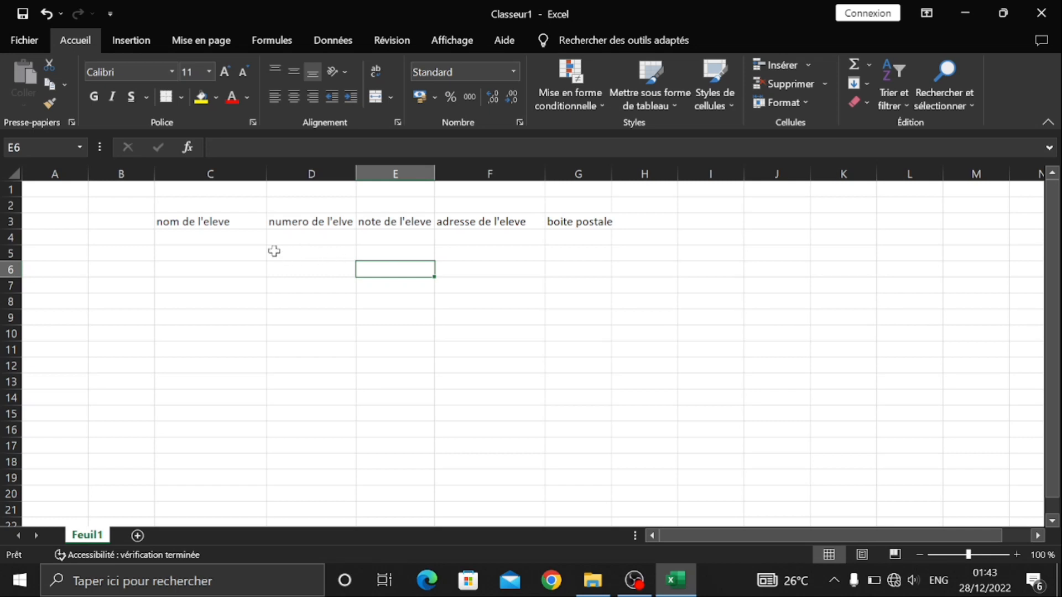
Step: Fill the header cells C3:G3 down through row 17
left_click(213, 220)
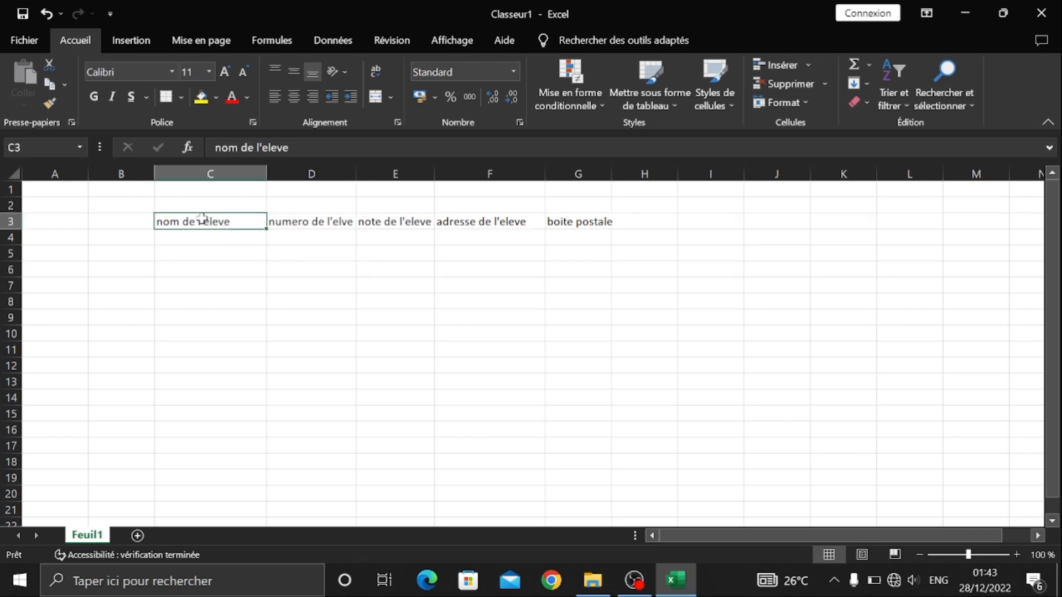
left_click_drag(213, 220, 595, 223)
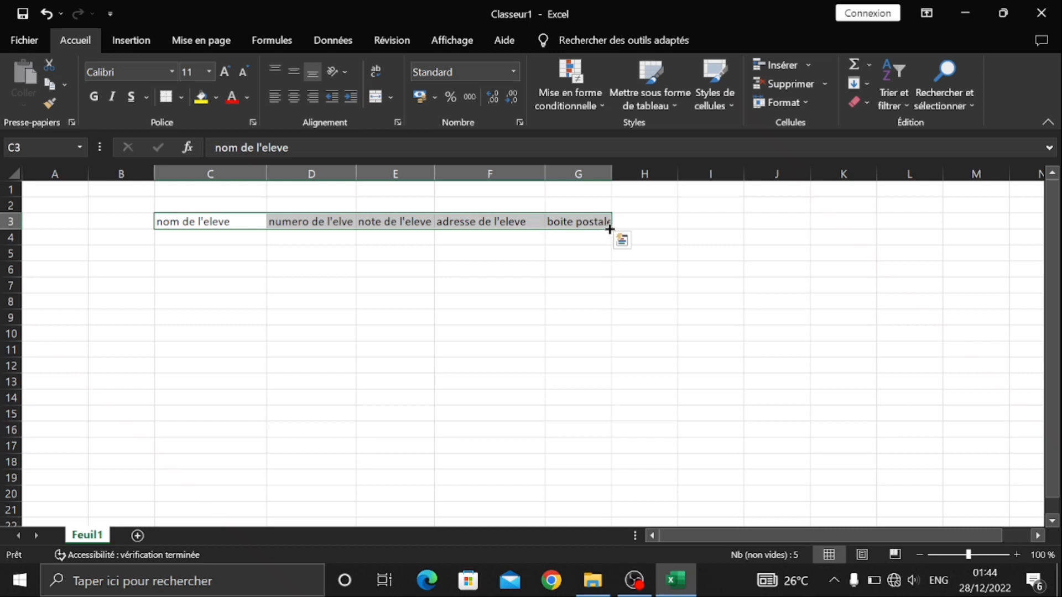
left_click_drag(611, 227, 587, 451)
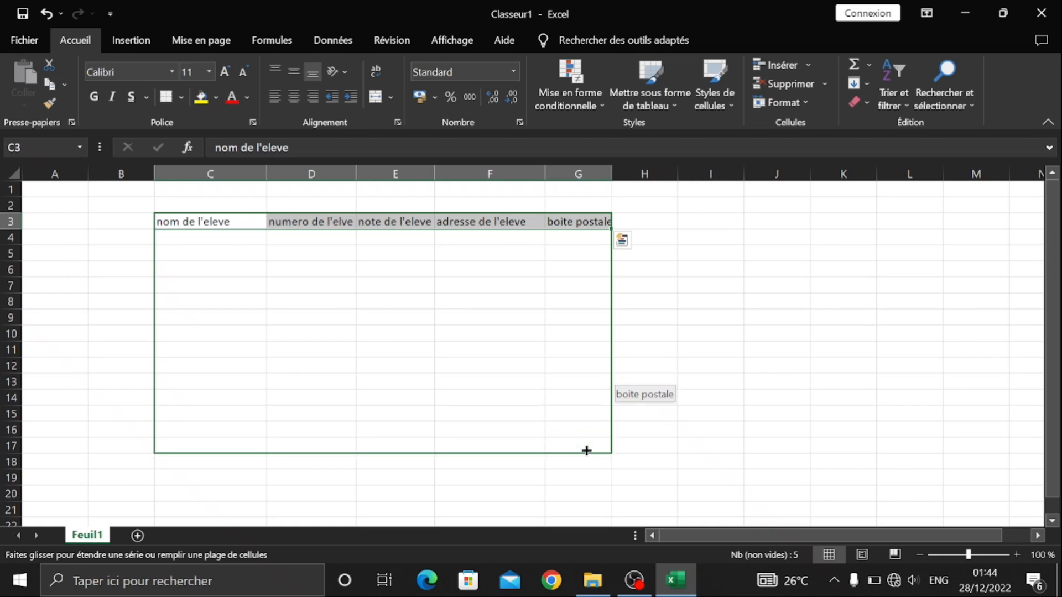
left_click_drag(586, 451, 586, 449)
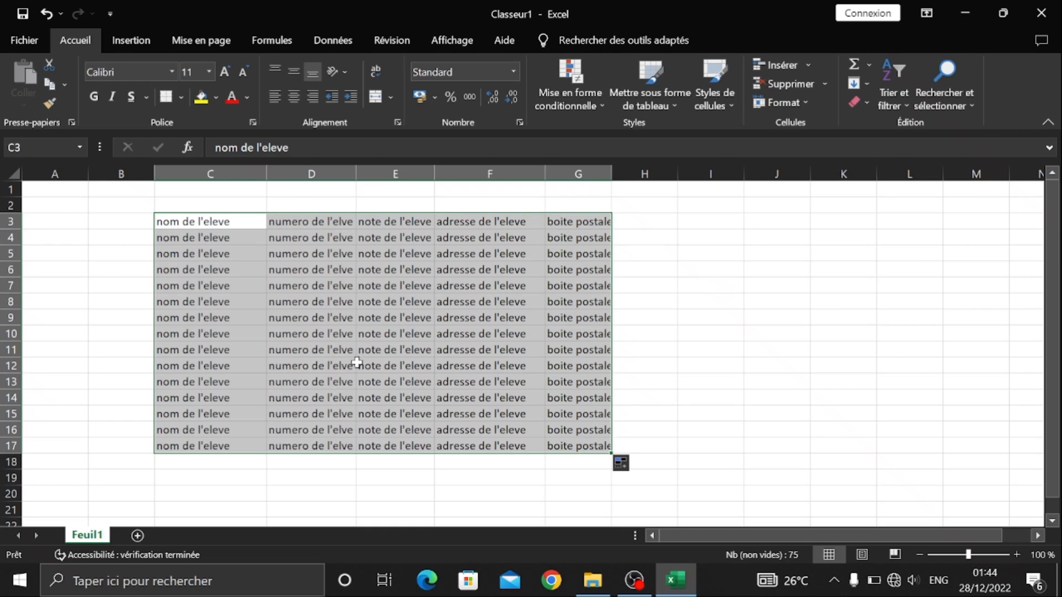
left_click(640, 299)
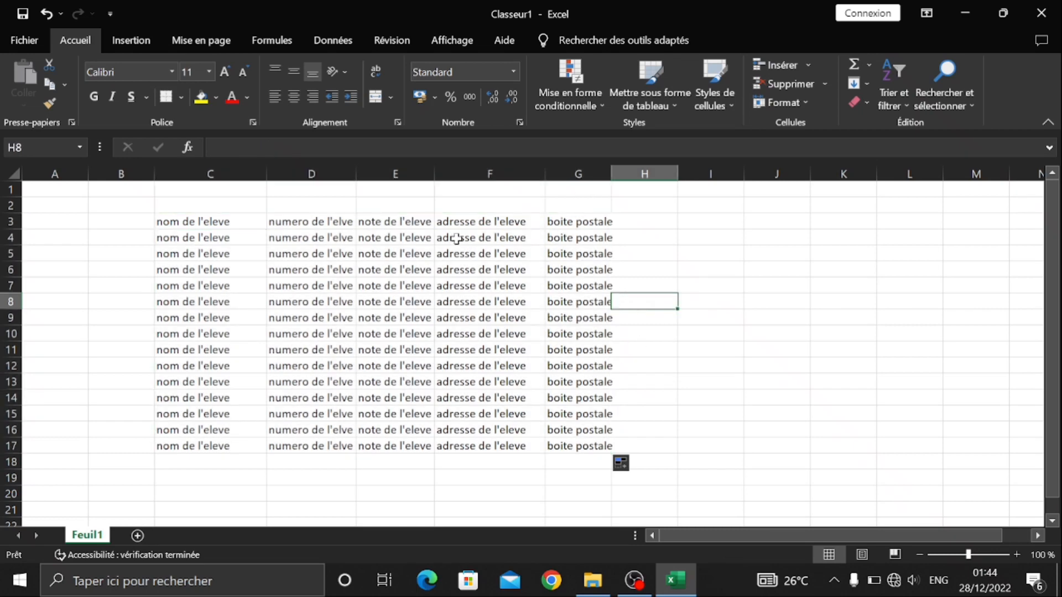
left_click(291, 362)
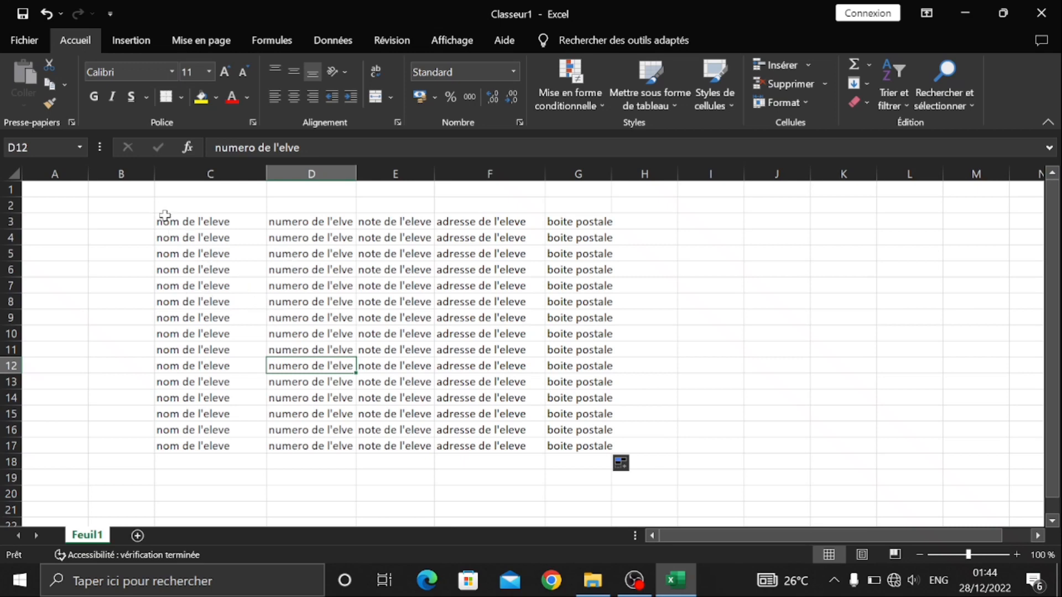
Step: Apply all borders (Toutes les bordures) to the range C3:G17
left_click_drag(172, 220, 608, 447)
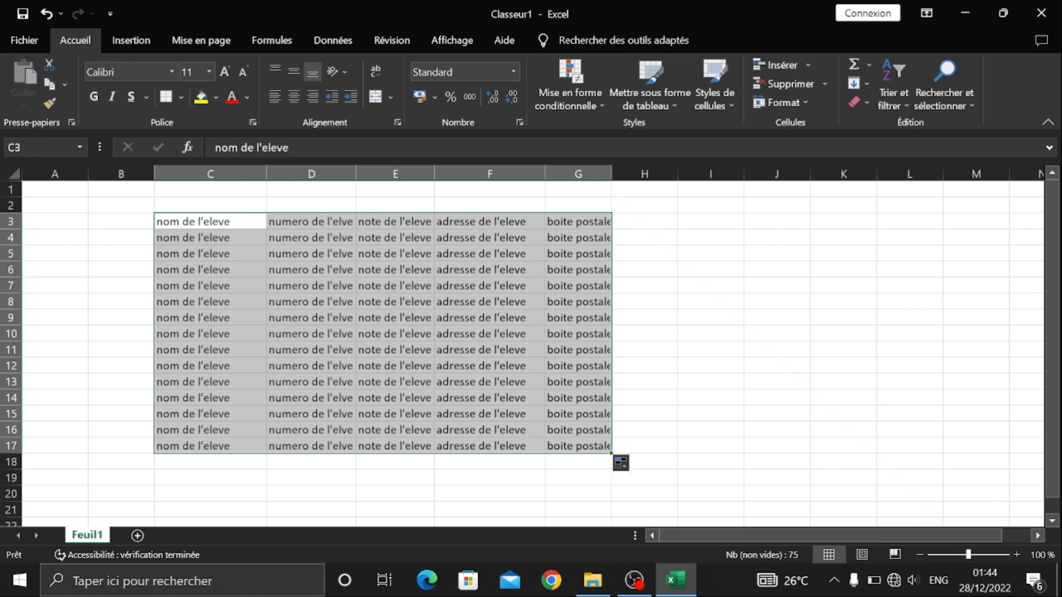
left_click(181, 98)
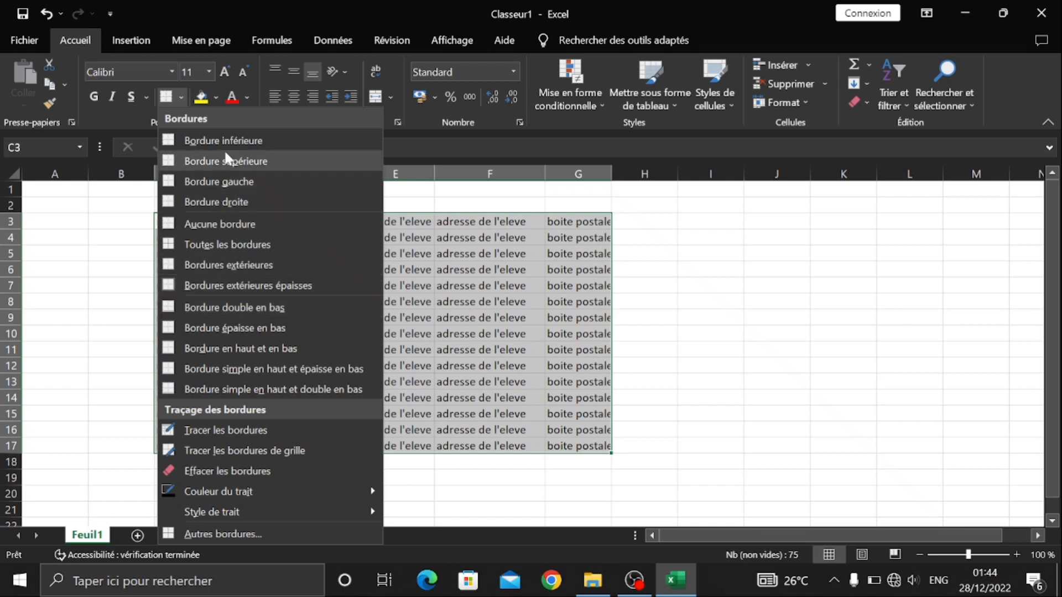
left_click(232, 244)
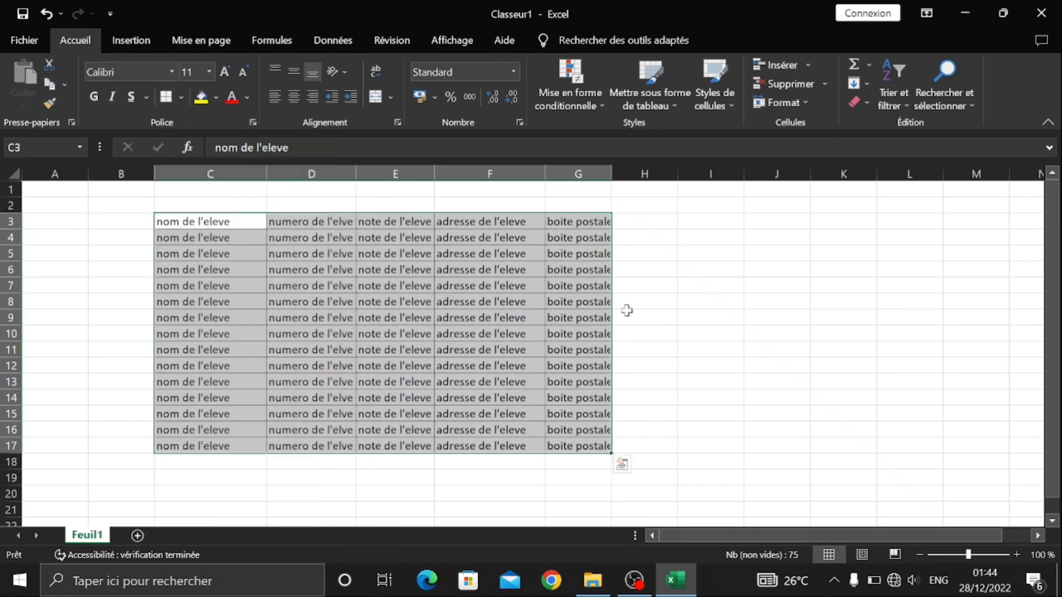
left_click(626, 313)
left_click(292, 314)
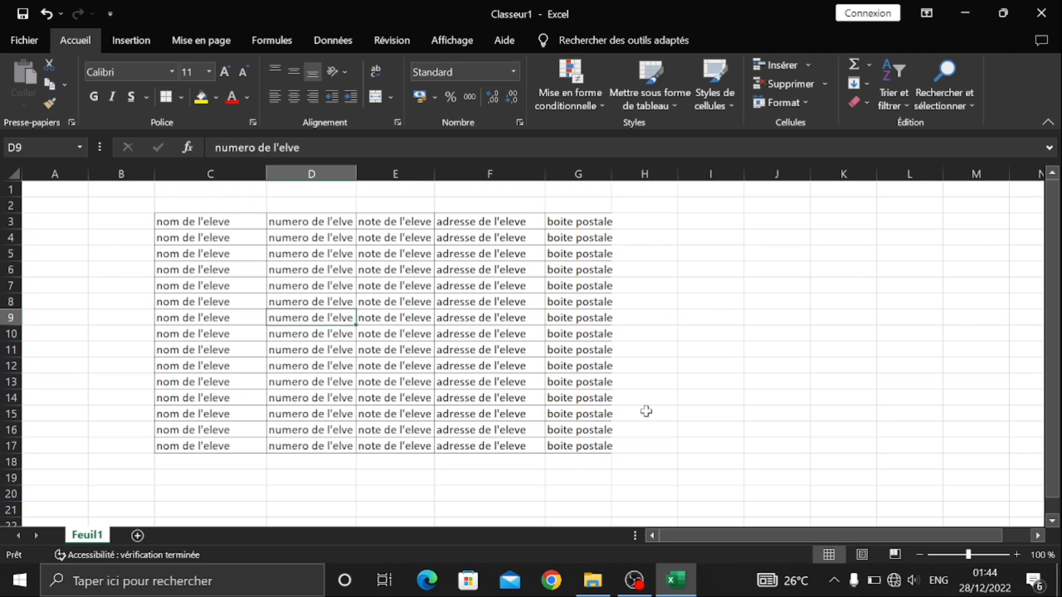
left_click(672, 393)
left_click(431, 351)
left_click(148, 240)
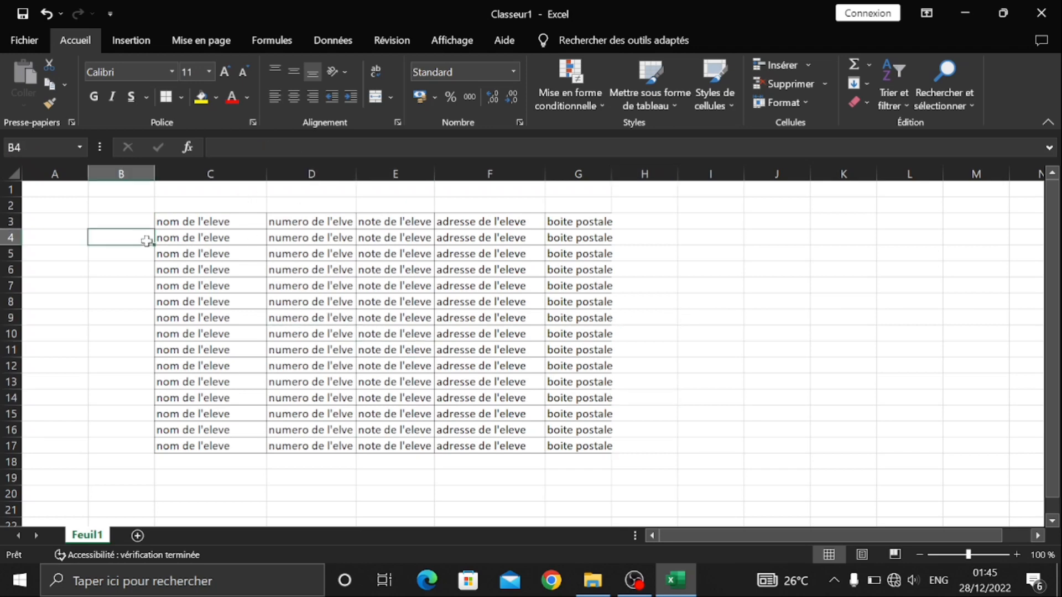
left_click(466, 224)
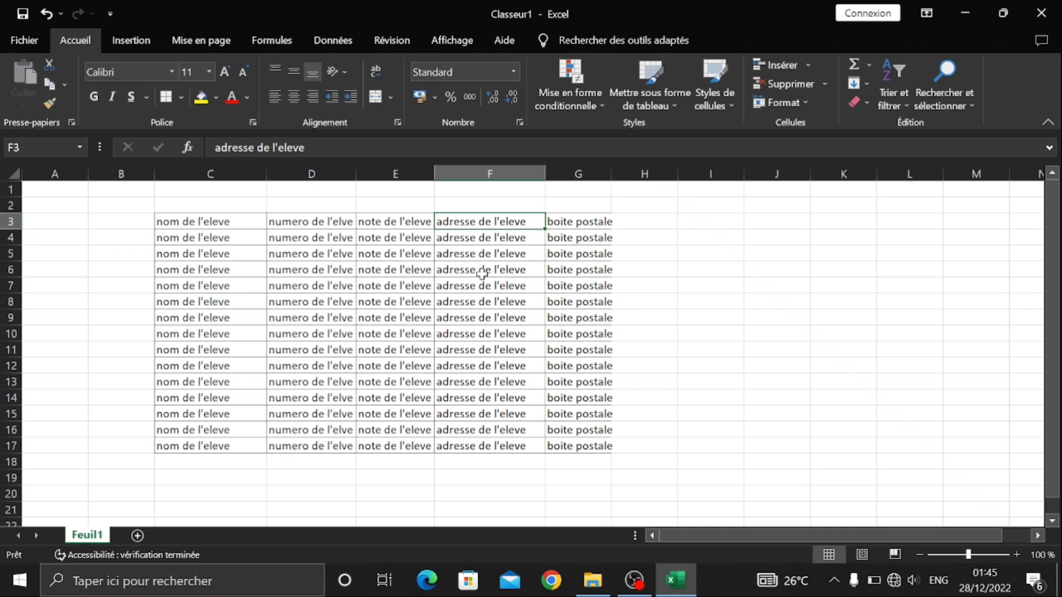